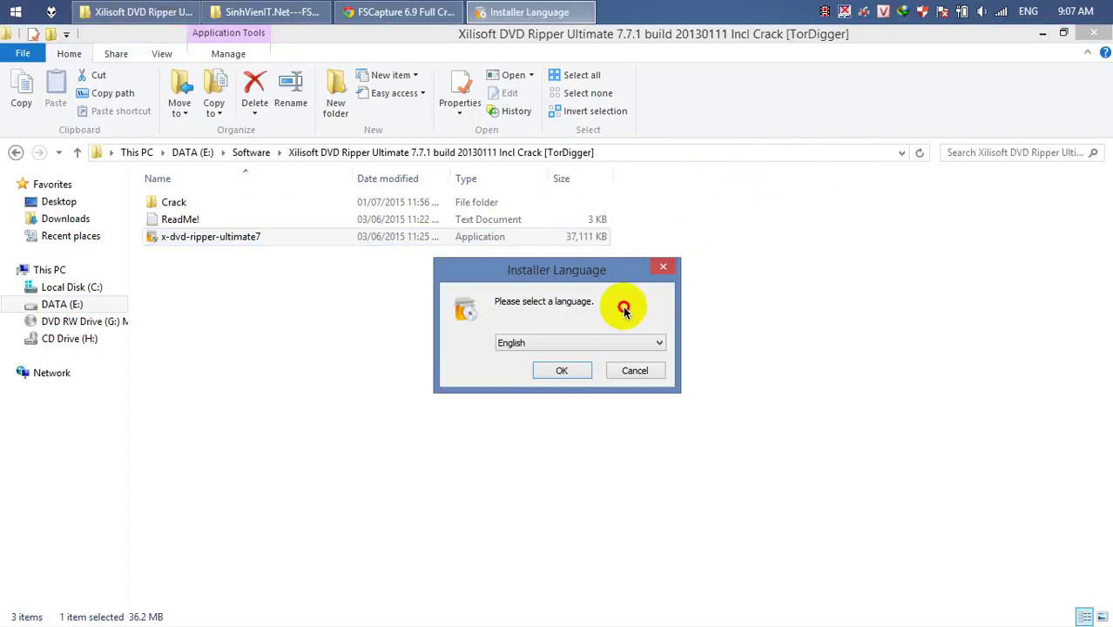
Install Xilisoft DVD Ripper Ultimate in English for all users, with the Full component set and the default Start menu folder
click(563, 370)
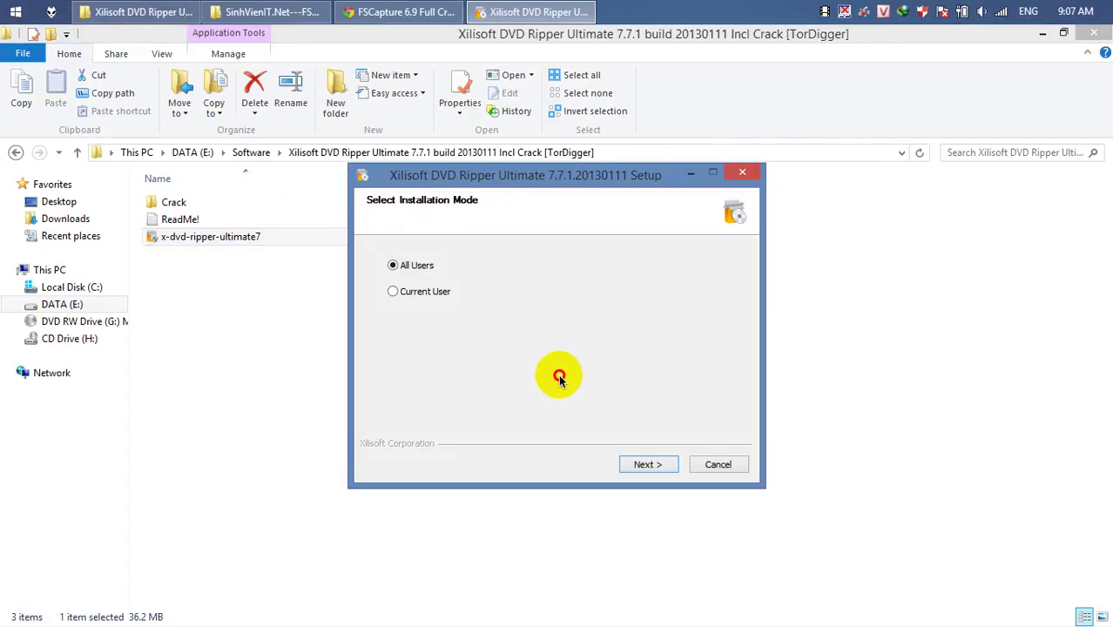
click(647, 464)
click(648, 464)
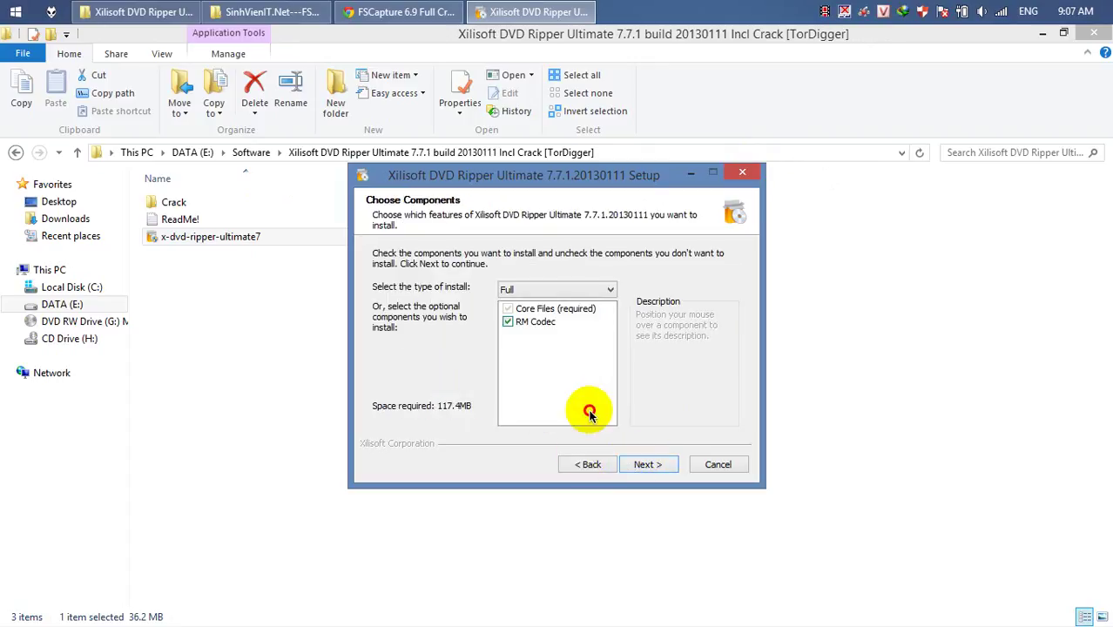
click(648, 464)
click(650, 465)
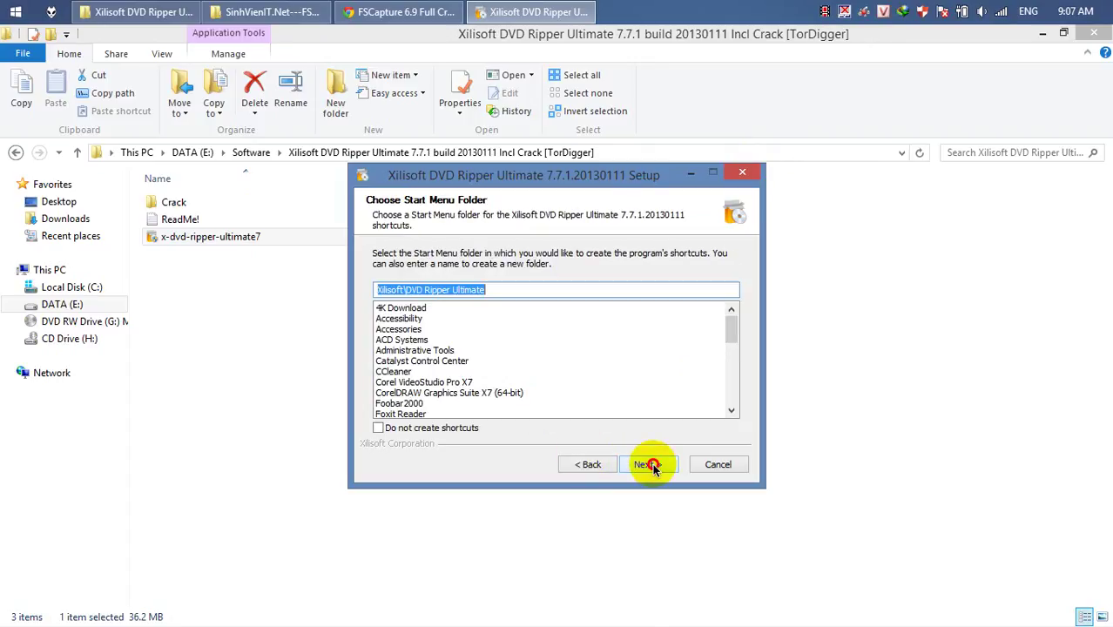
click(652, 465)
click(653, 465)
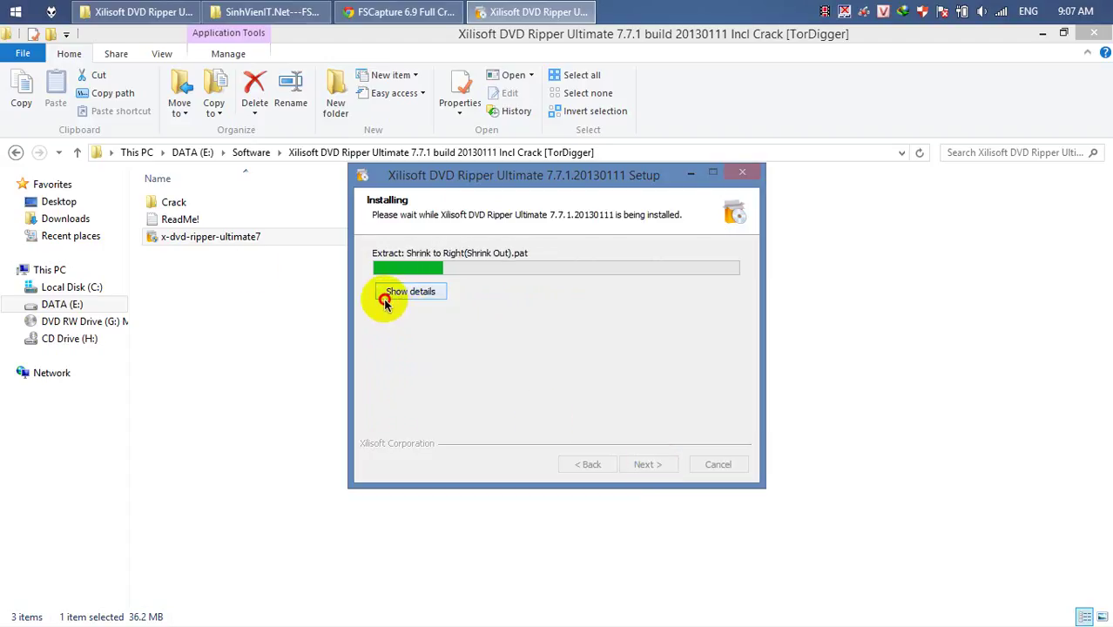
Open the ReadMe! file and replace its whole text with "copy tep crack vào thư mục cài đặt phần mềm!" and "done" on the next line
double_click(174, 223)
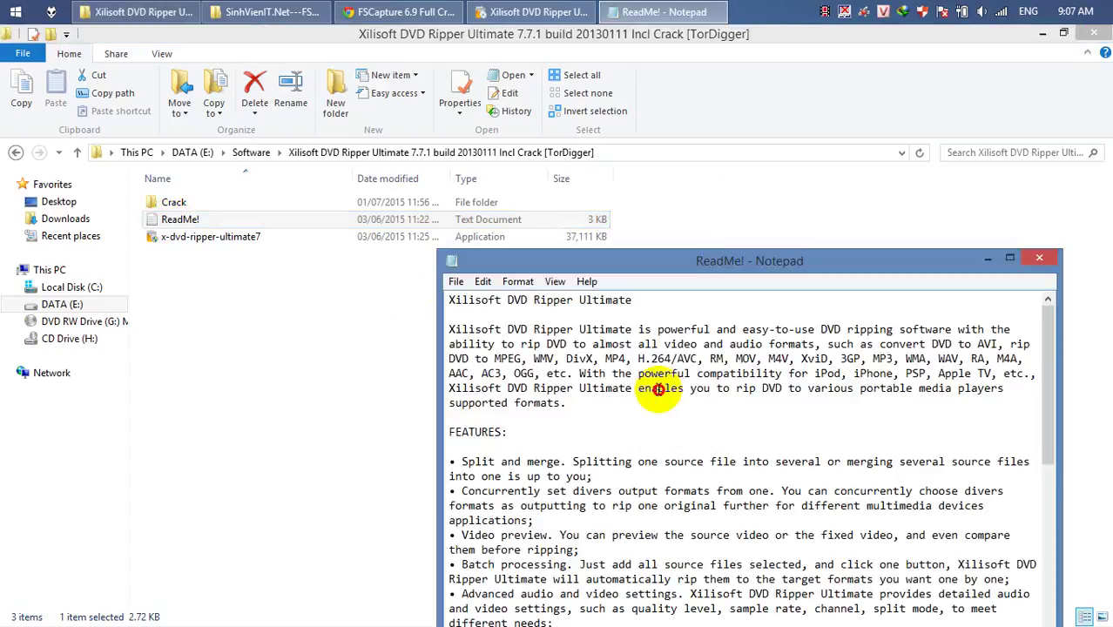
scroll(663, 389, down, 4)
scroll(663, 389, down, 7)
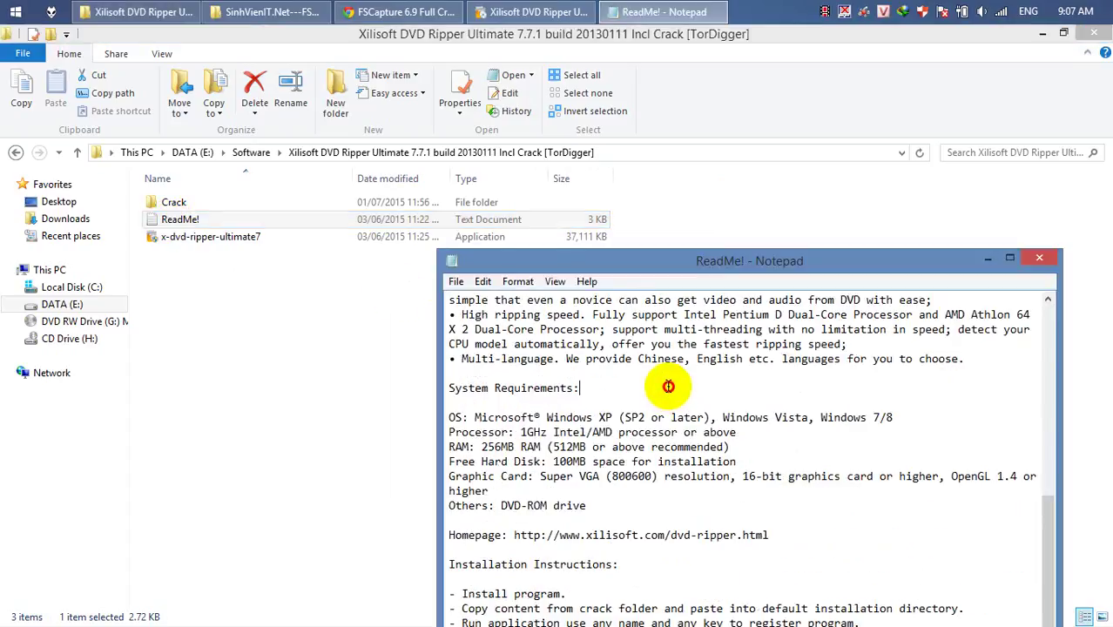
key(ctrl+a)
key(Delete)
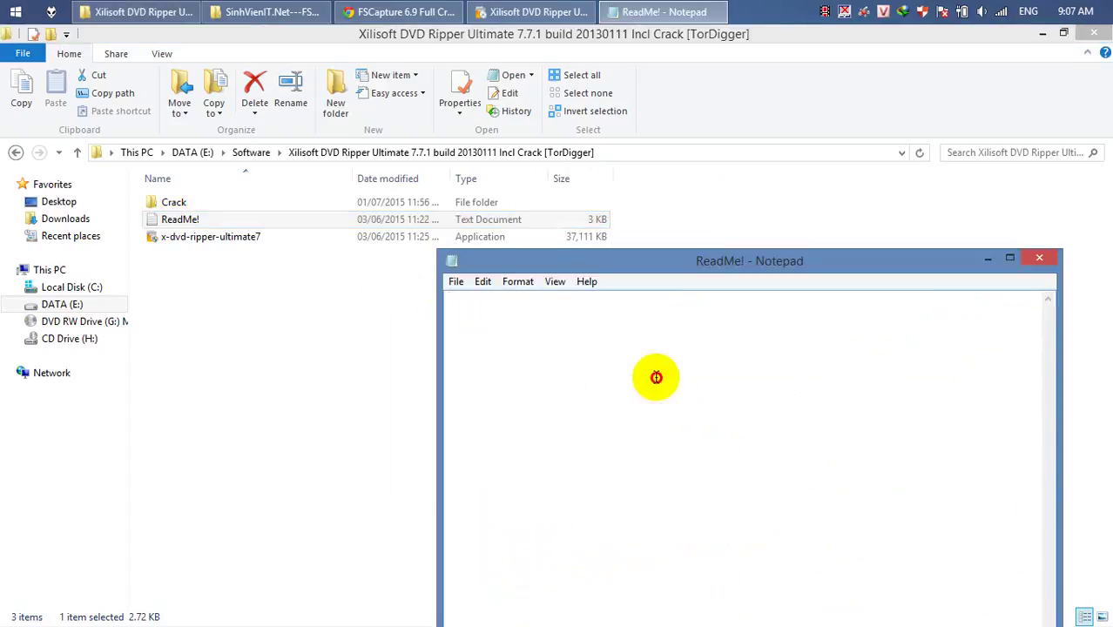
text(copy tep crack vào thư mục cài đặt phần mềm!)
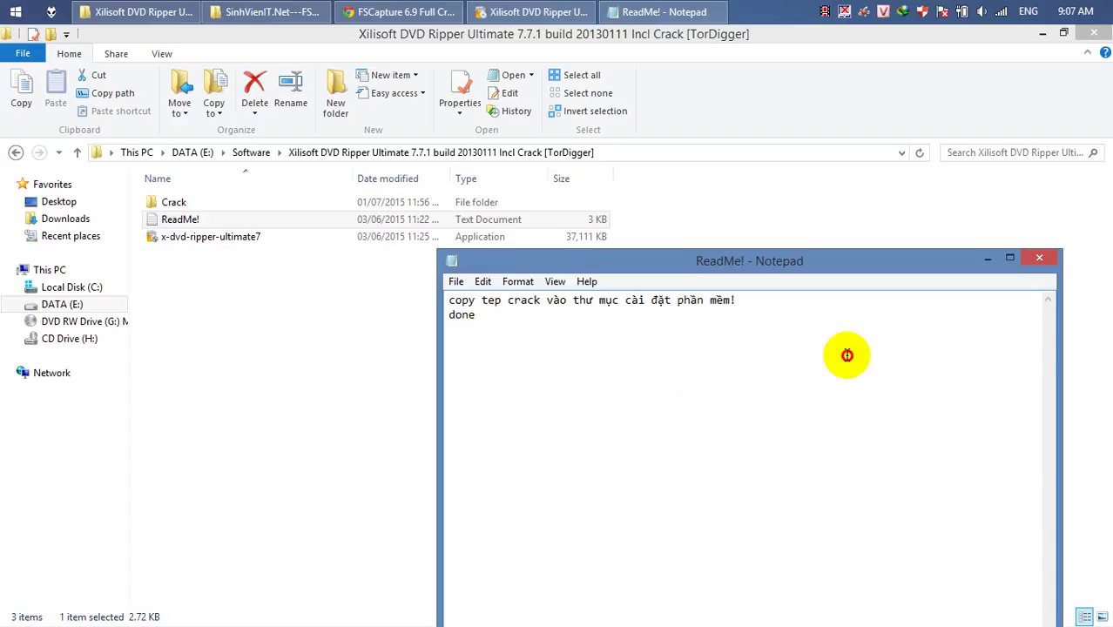
Restore the setup files folder to a smaller window, move it aside and minimize the ReadMe! note
click(533, 13)
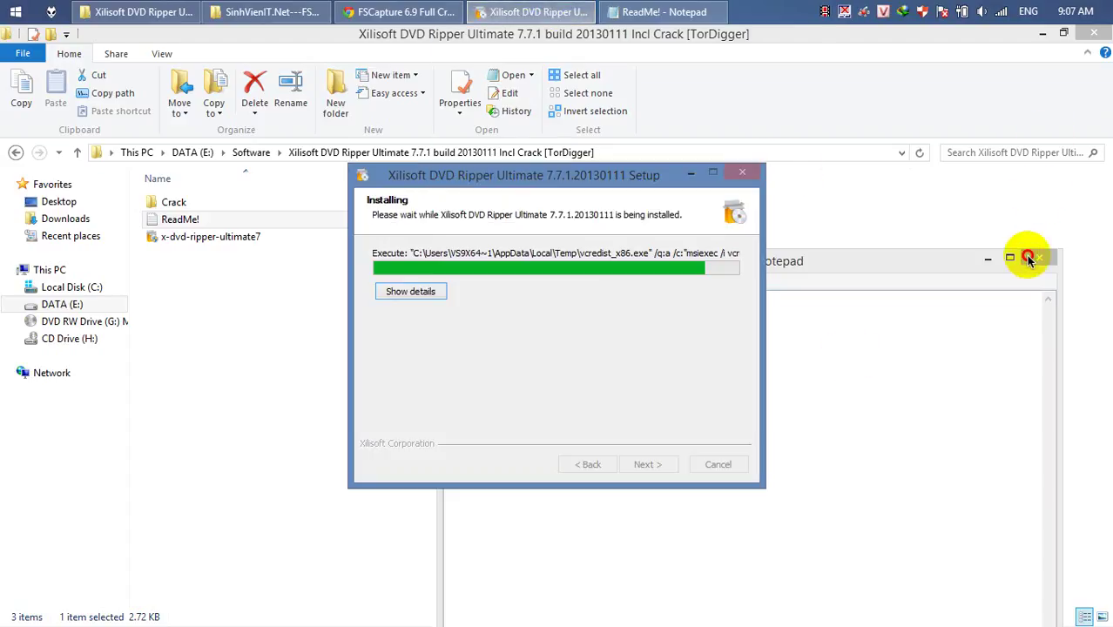
click(1064, 33)
click(1030, 33)
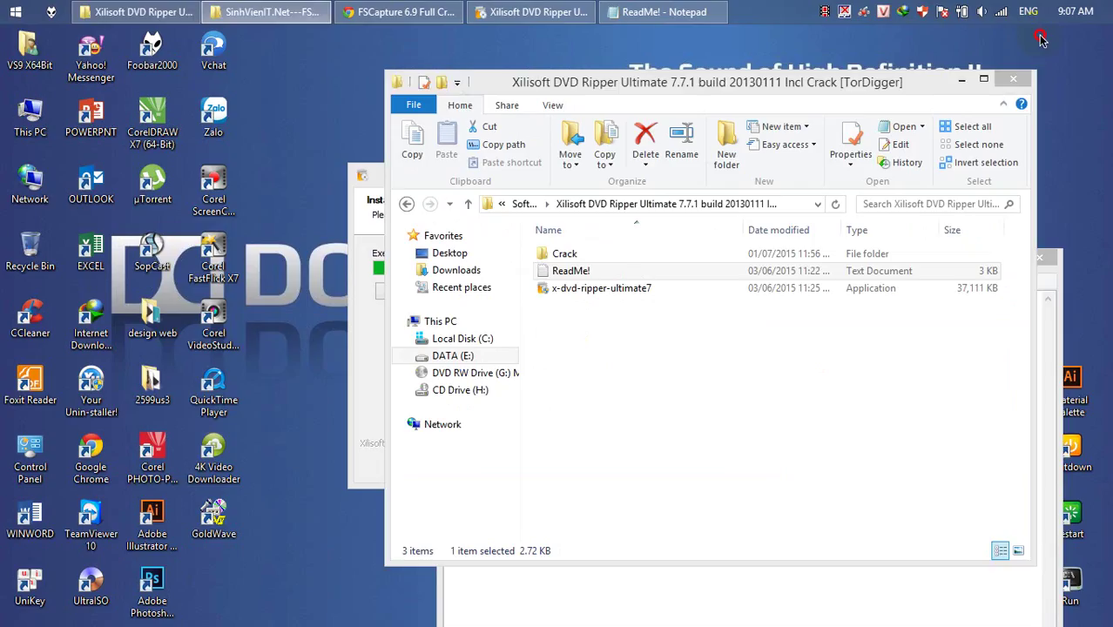
drag(895, 81, 588, 81)
click(936, 261)
click(984, 260)
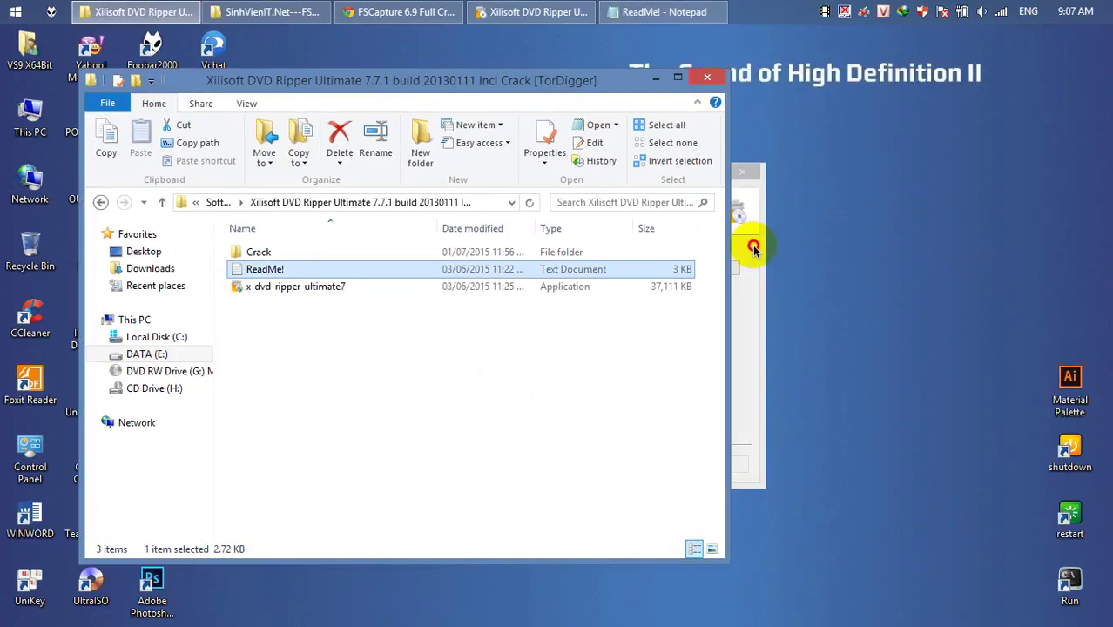
click(765, 254)
drag(634, 174, 863, 177)
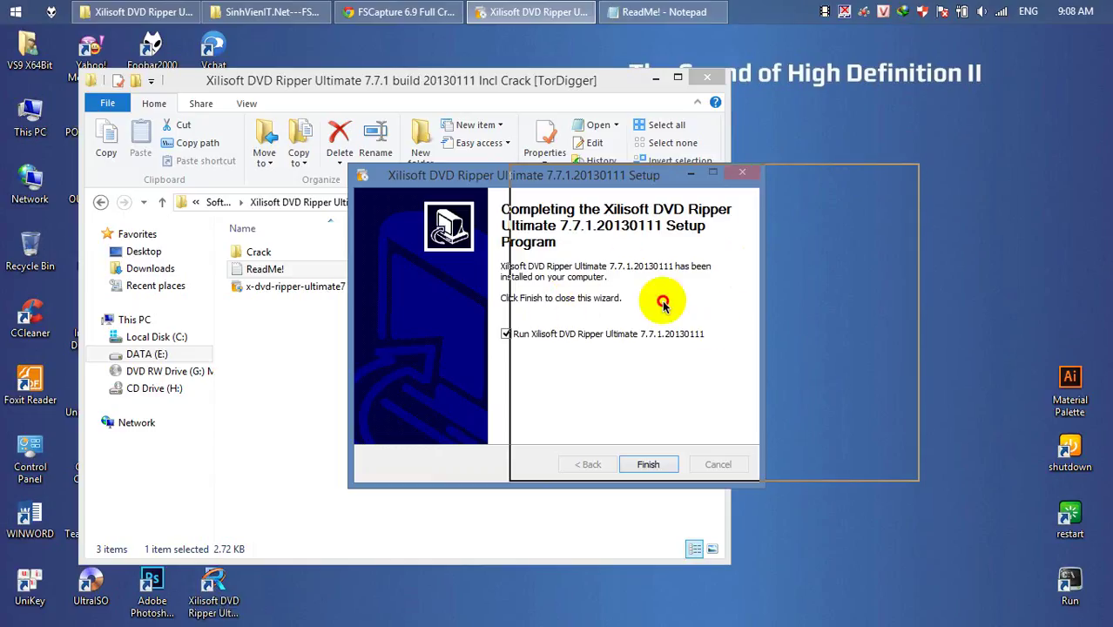
right_click(986, 263)
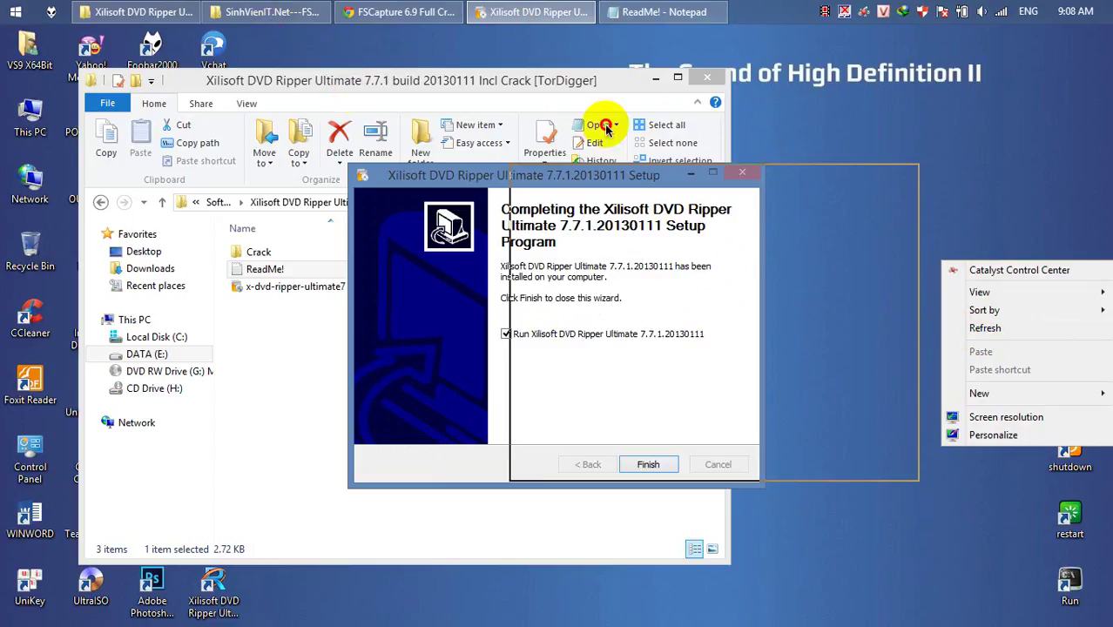
click(631, 259)
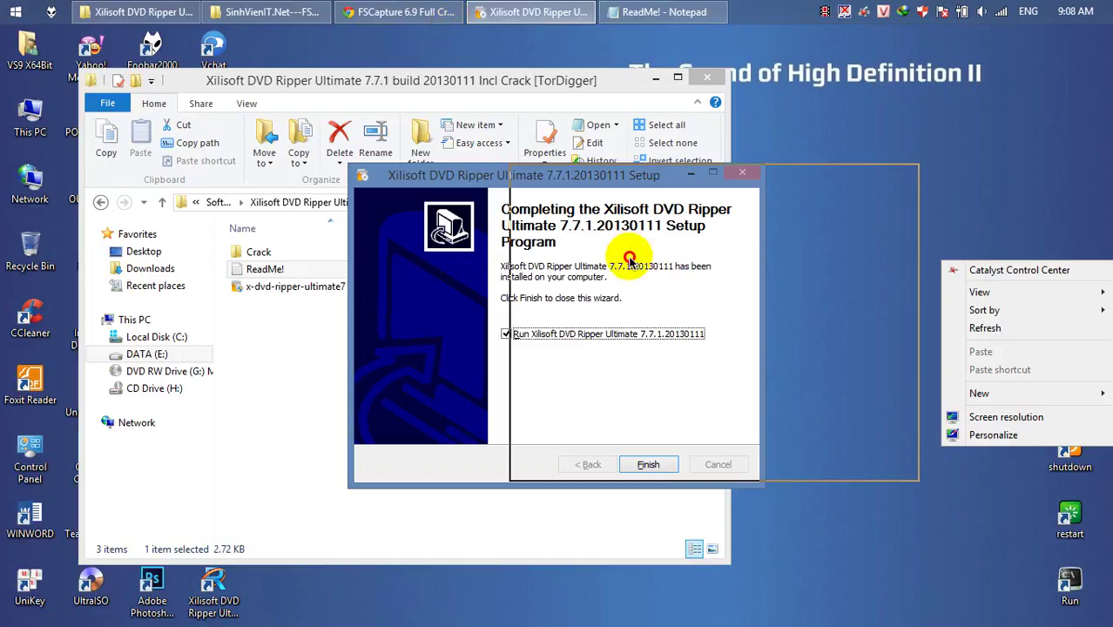
key(alt+Tab)
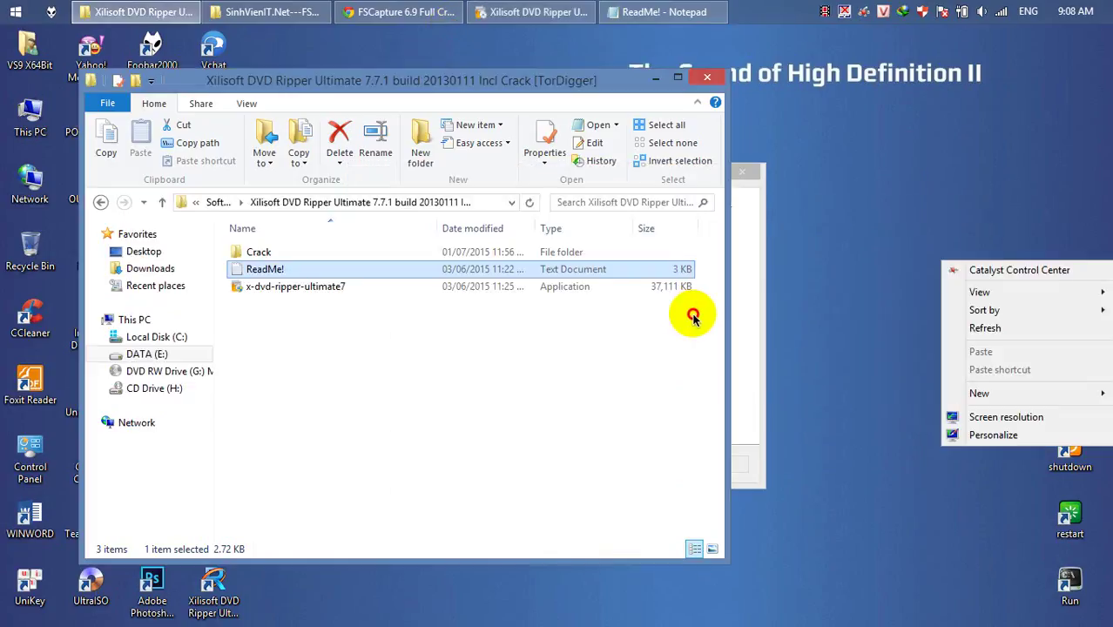
key(alt+Tab)
key(Tab)
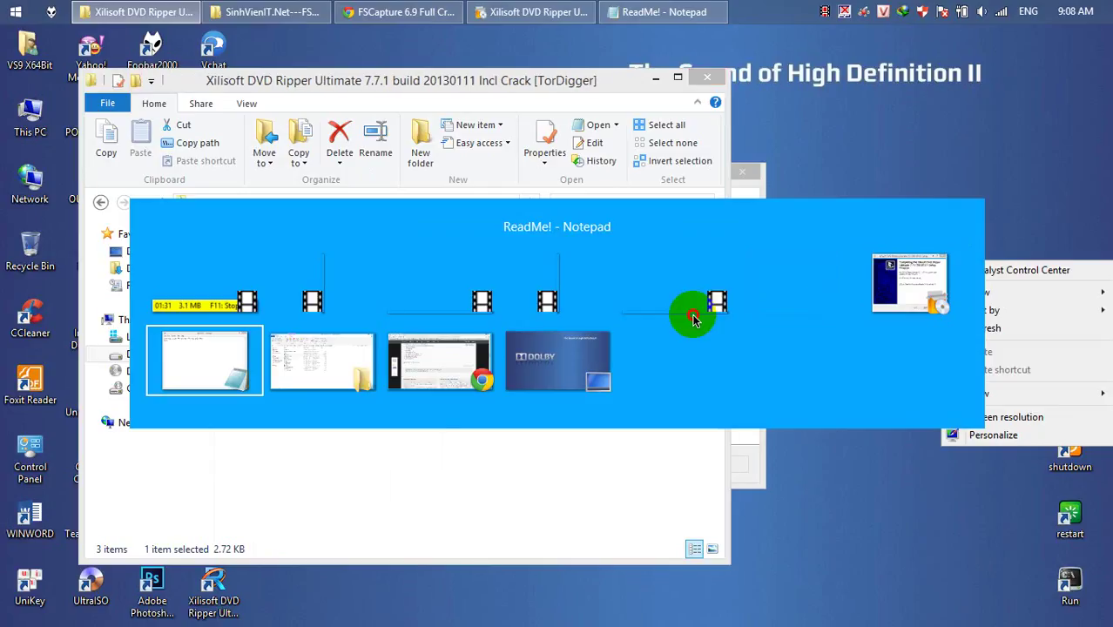
key(Tab)
key(Tab)
key(Tab)
key(Tab)
key(Tab)
key(Tab)
key(Tab)
key(Tab)
key(Tab)
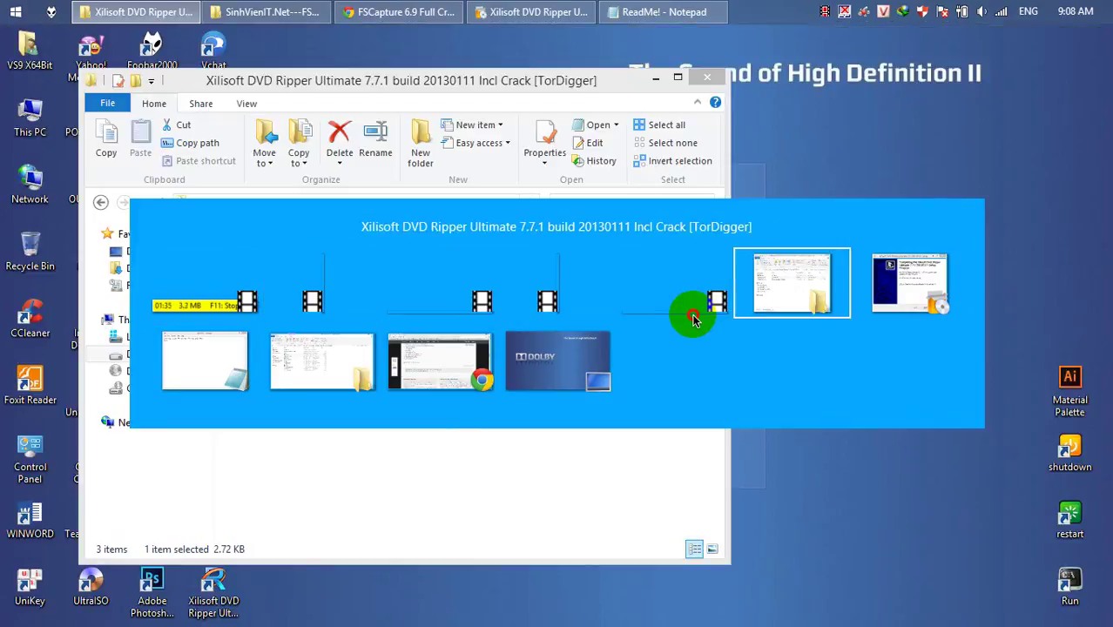
key(Tab)
Turn off running Xilisoft DVD Ripper Ultimate at the end of setup and finish the installation wizard
click(609, 338)
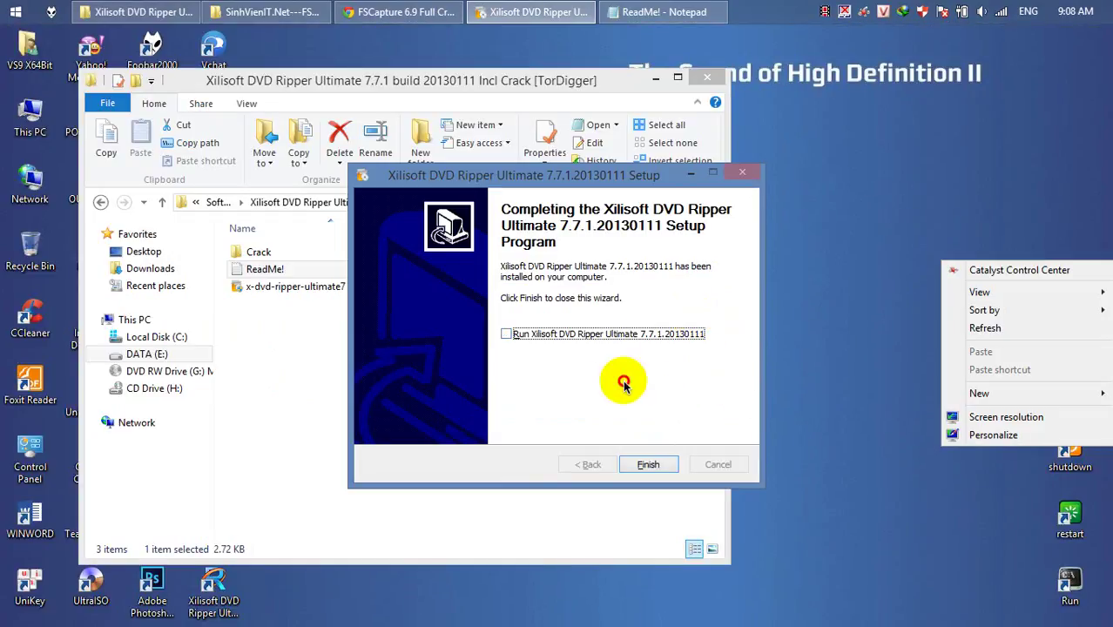
click(652, 465)
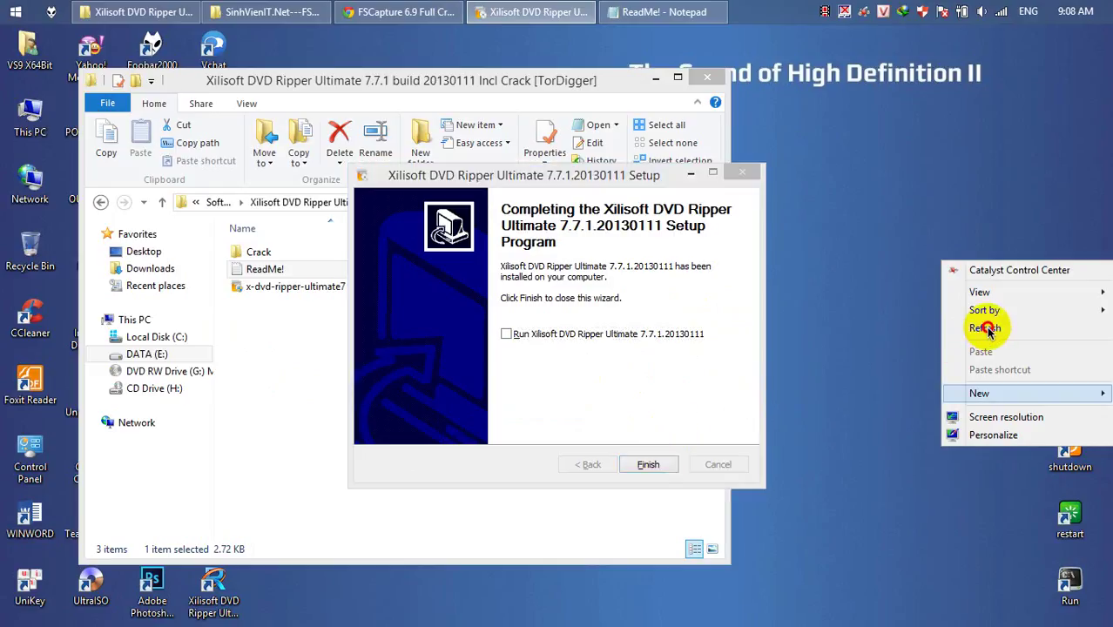
click(987, 330)
click(647, 464)
Copy imfc0.dll from the Crack folder and minimize that folder window
click(282, 263)
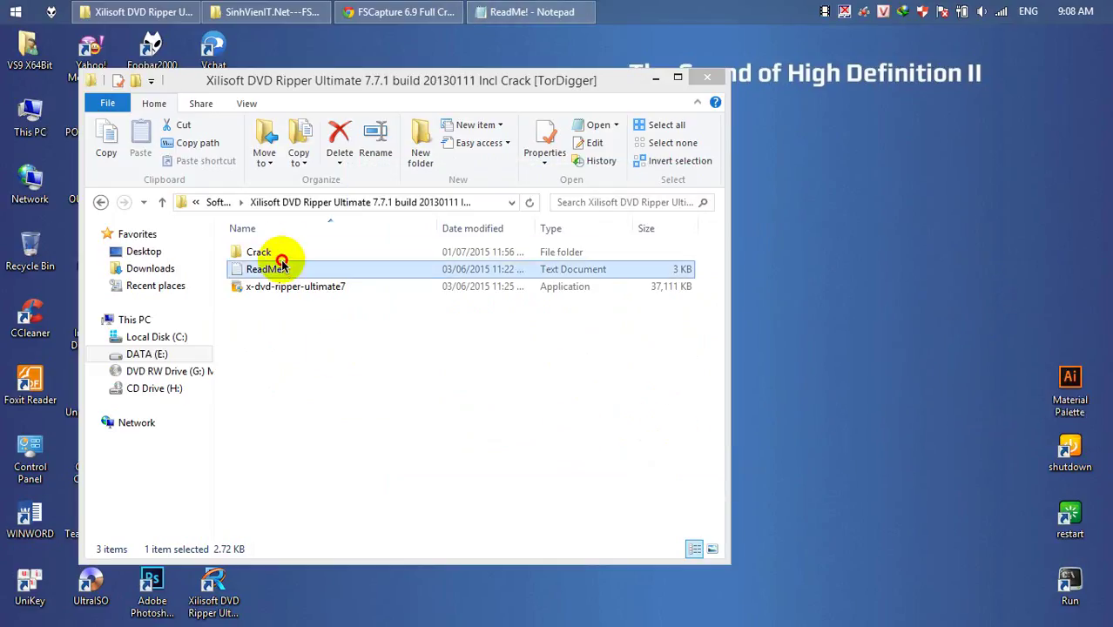
double_click(258, 252)
click(263, 252)
drag(267, 255, 297, 451)
right_click(294, 451)
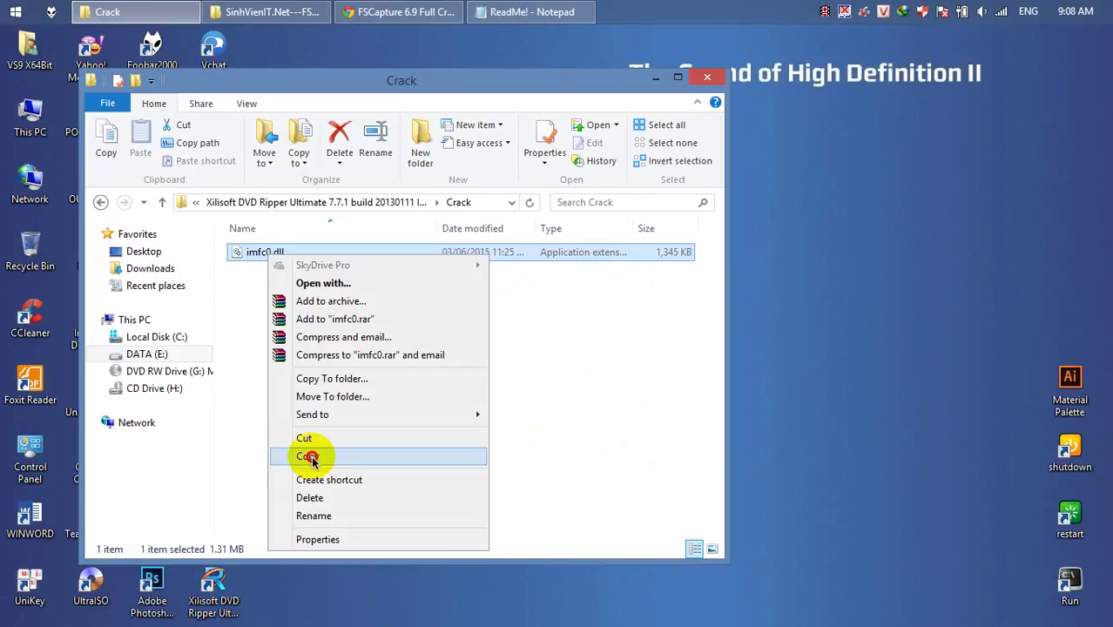
click(308, 455)
click(676, 78)
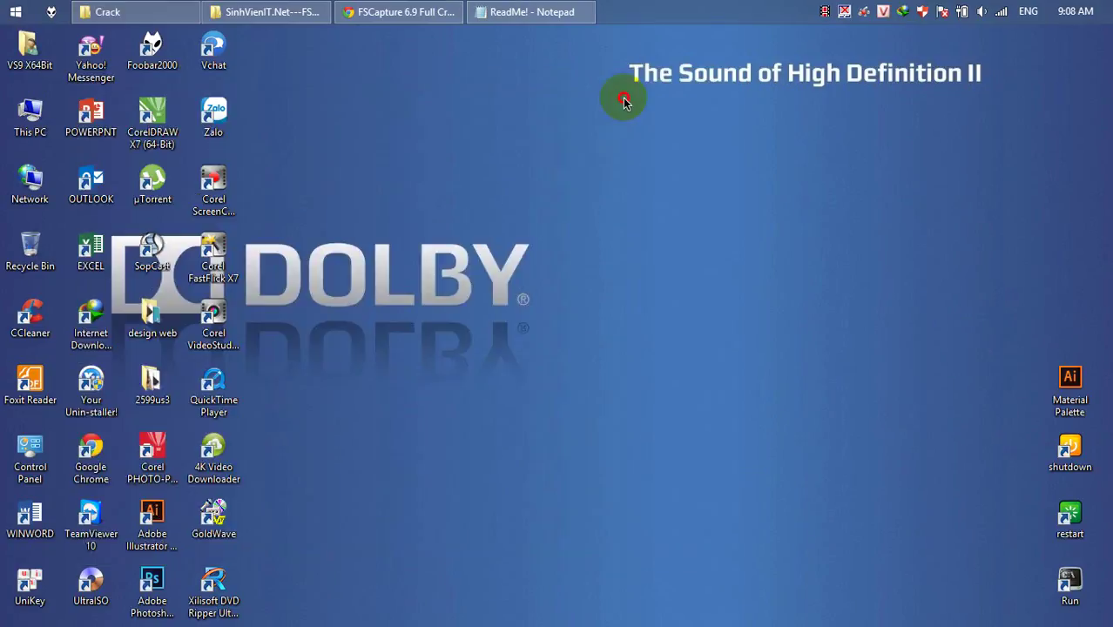
Open the installation folder of Xilisoft DVD Ripper Ultimate through its desktop shortcut's properties and maximize the folder window
click(214, 597)
right_click(213, 607)
click(254, 591)
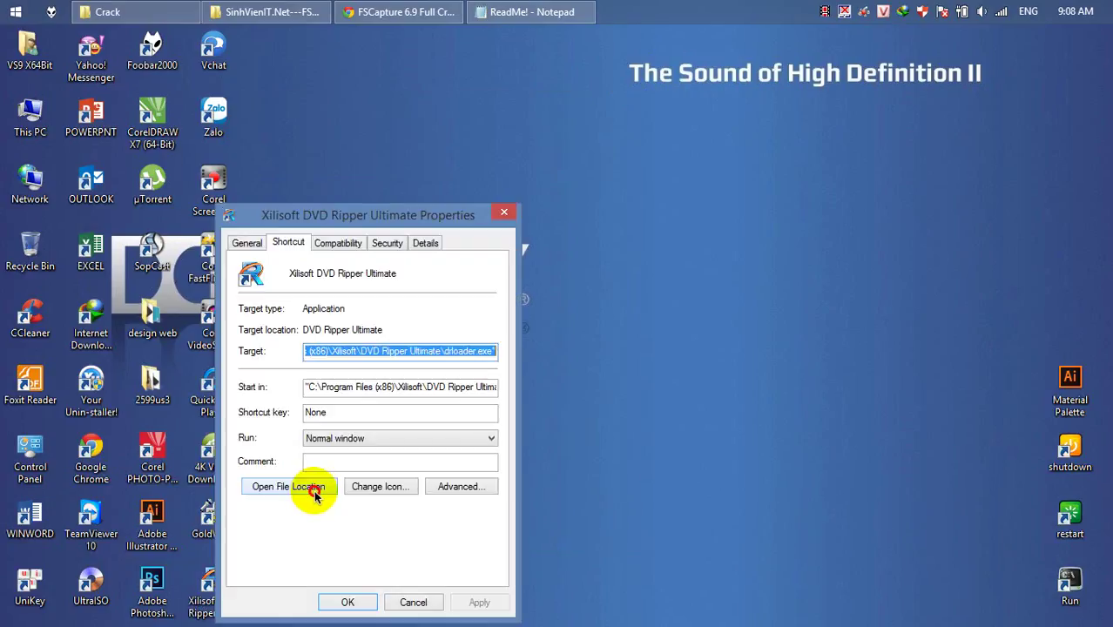
click(311, 492)
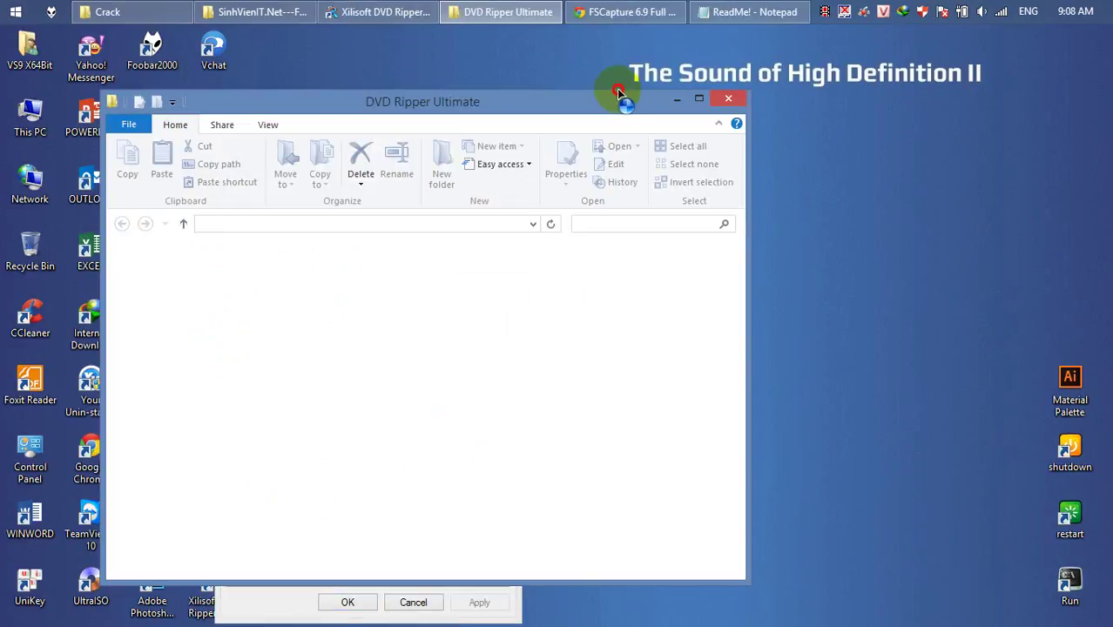
double_click(607, 99)
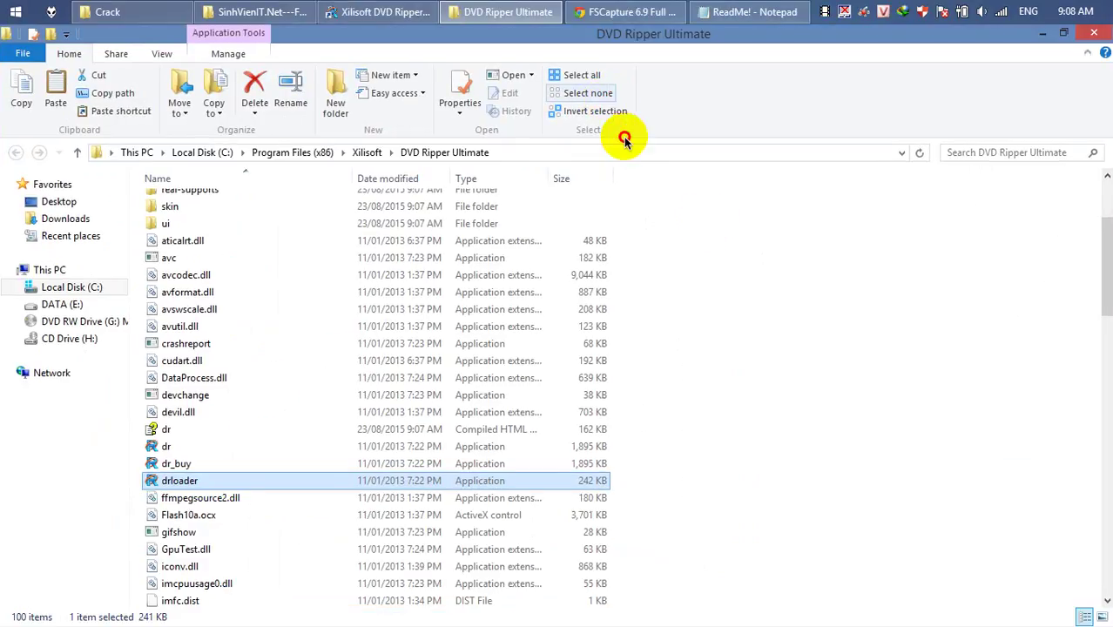
Paste the copied imfc0.dll into the DVD Ripper Ultimate installation folder and show the folder's full path
right_click(832, 342)
click(870, 377)
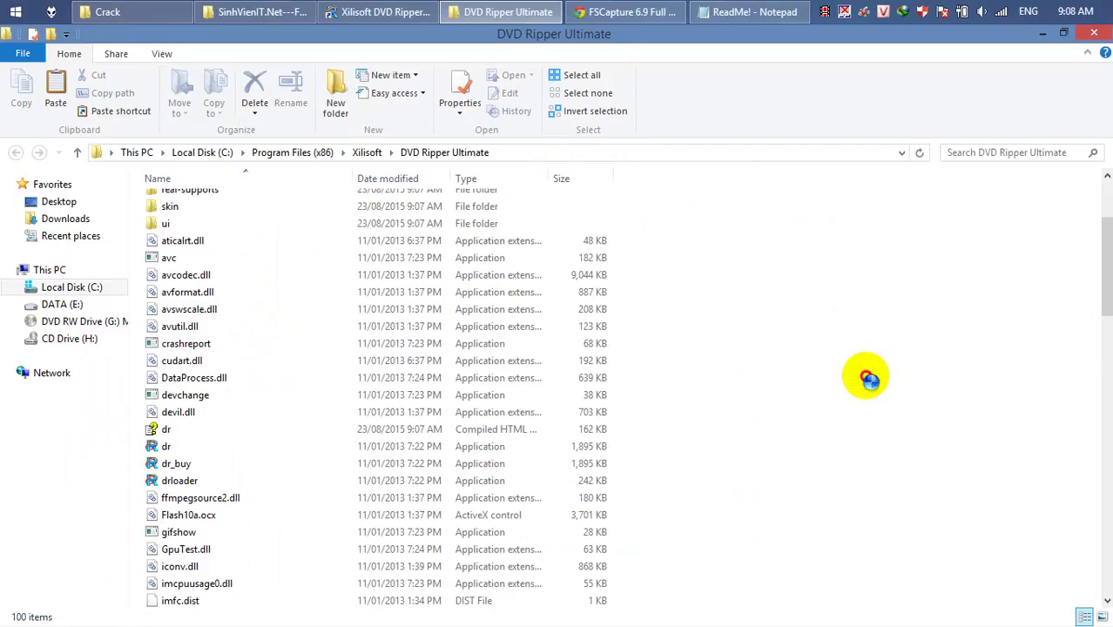
drag(442, 110, 749, 123)
click(526, 157)
click(524, 153)
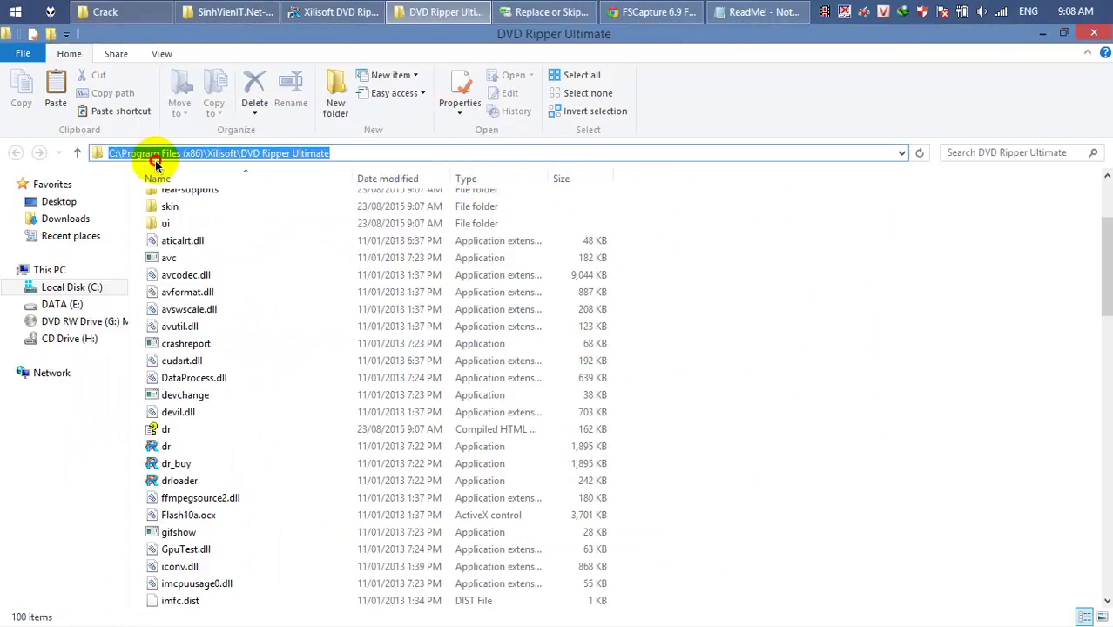
Replace the existing imfc0.dll in the installation folder with administrator permission, and close the shortcut's properties
click(551, 9)
click(1039, 33)
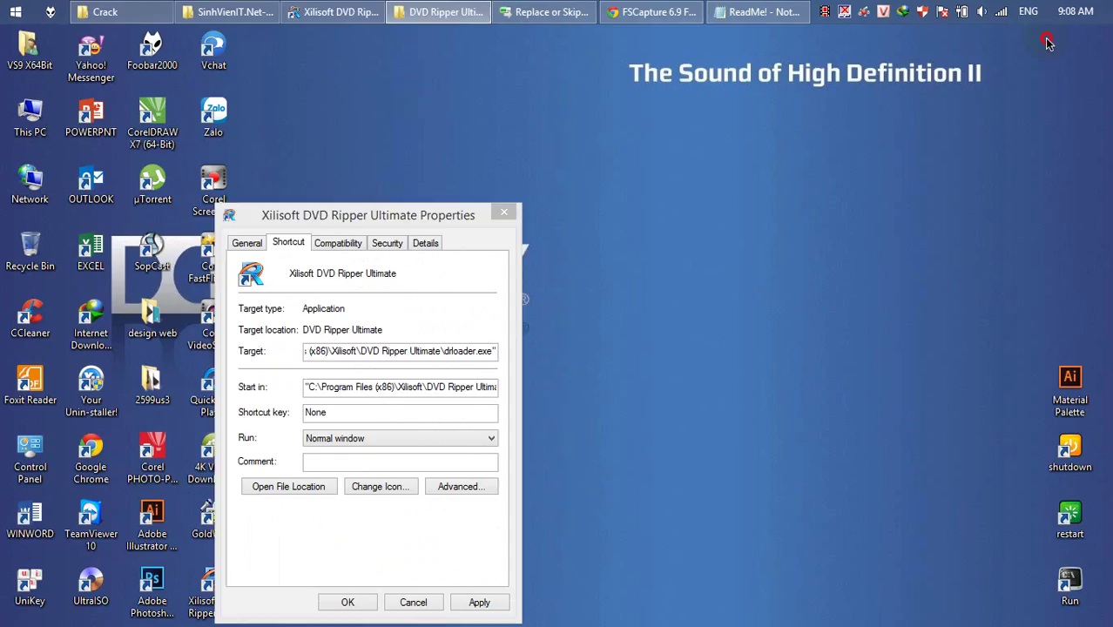
click(501, 216)
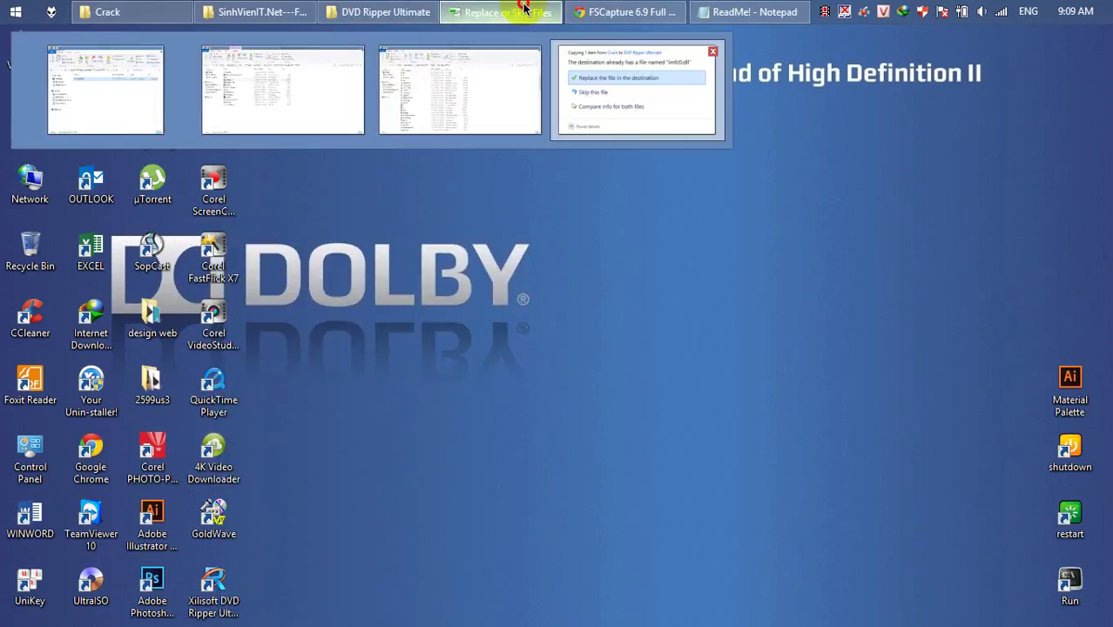
click(522, 9)
click(623, 296)
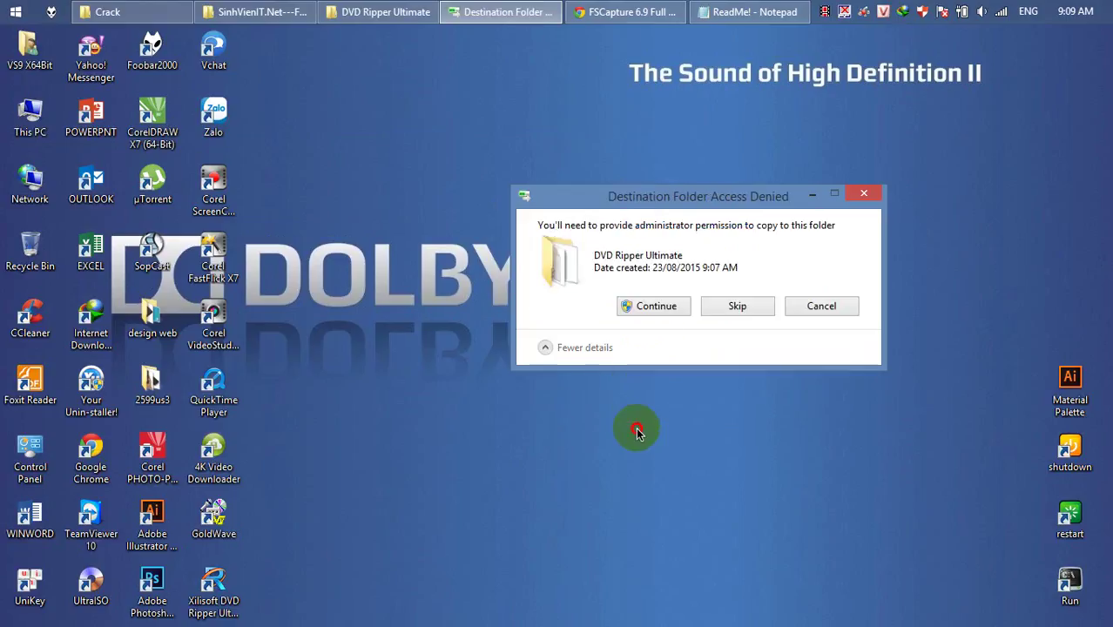
click(651, 308)
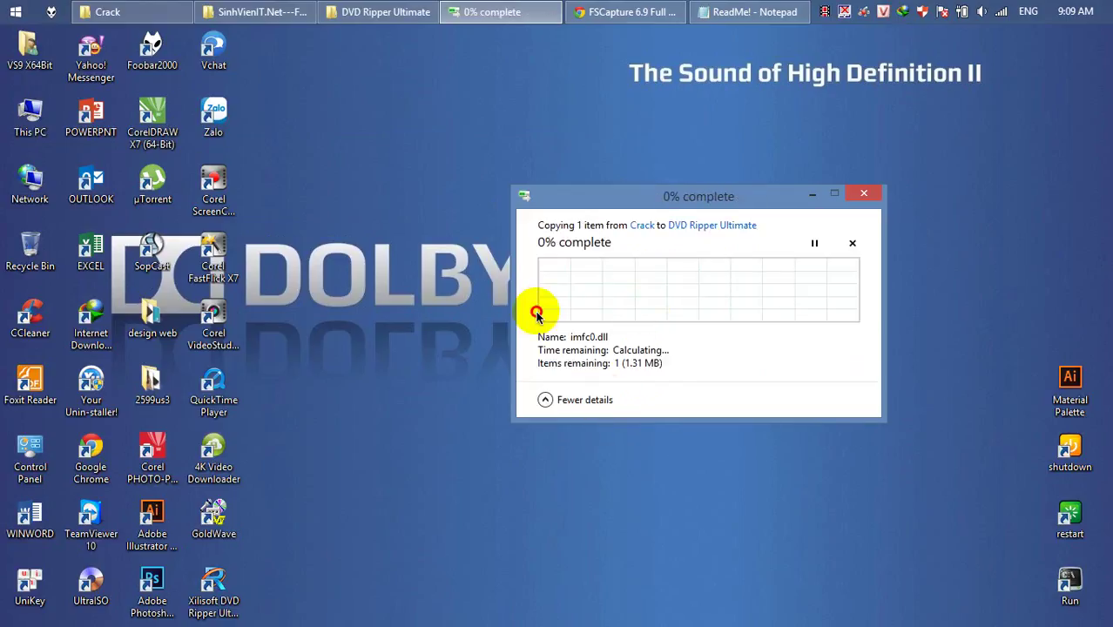
mouse_move(408, 15)
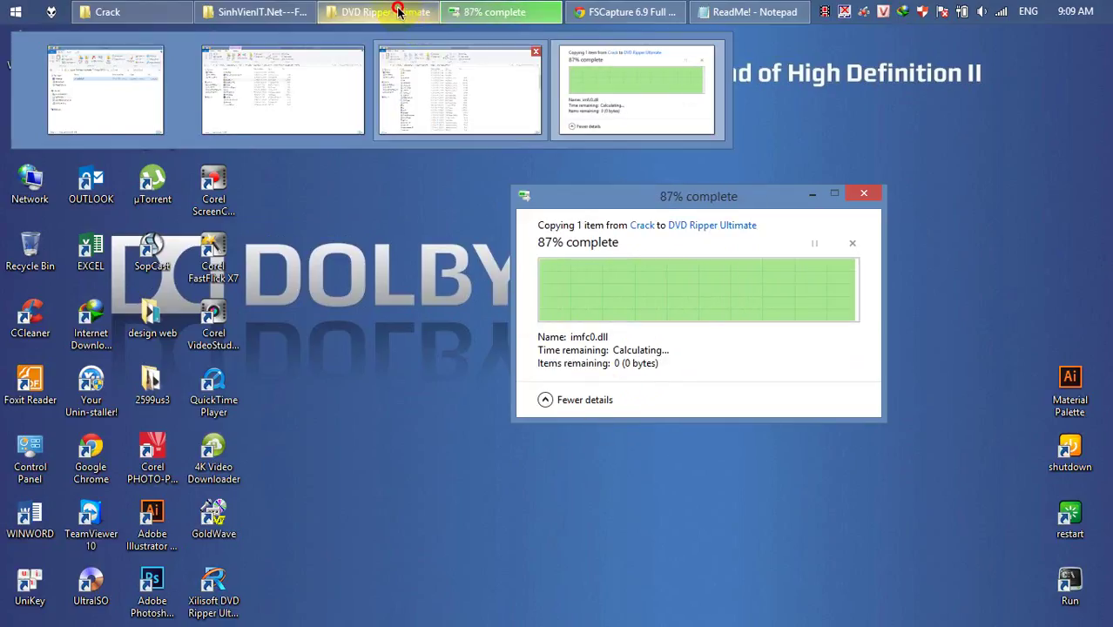
click(396, 7)
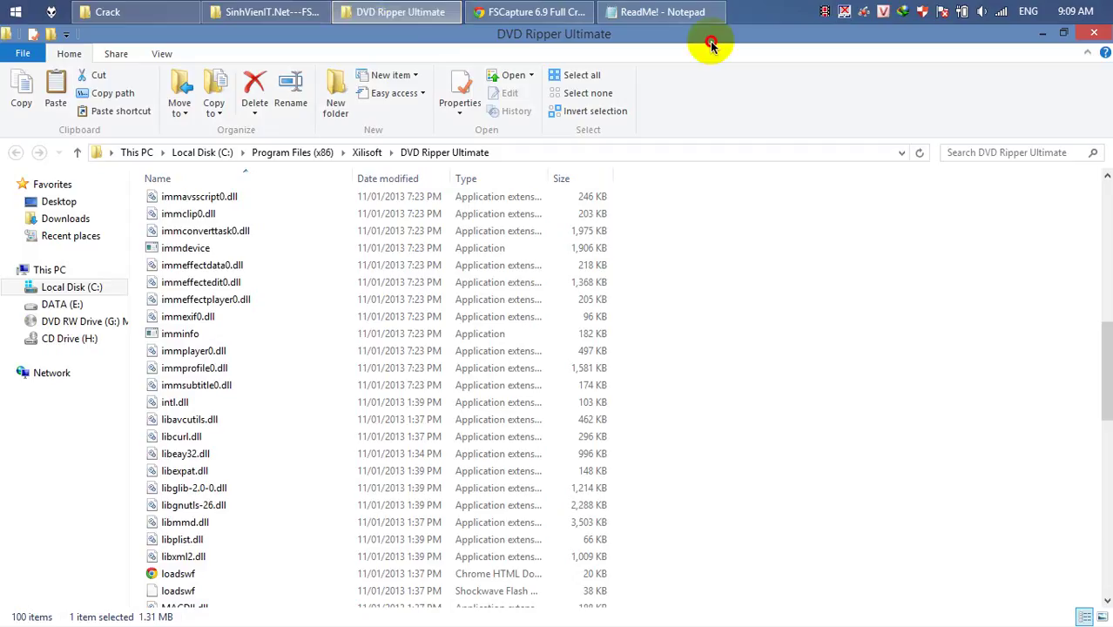
click(1040, 38)
Launch Xilisoft DVD Ripper Ultimate from the desktop and add the DVD in drive G: as a source
double_click(218, 582)
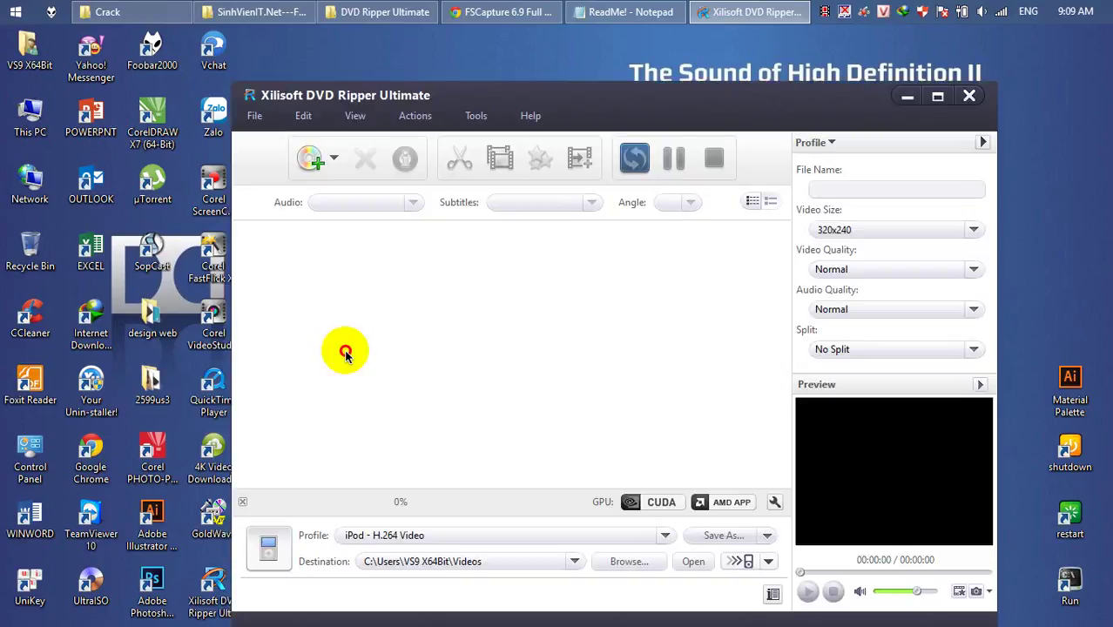
click(332, 162)
click(326, 181)
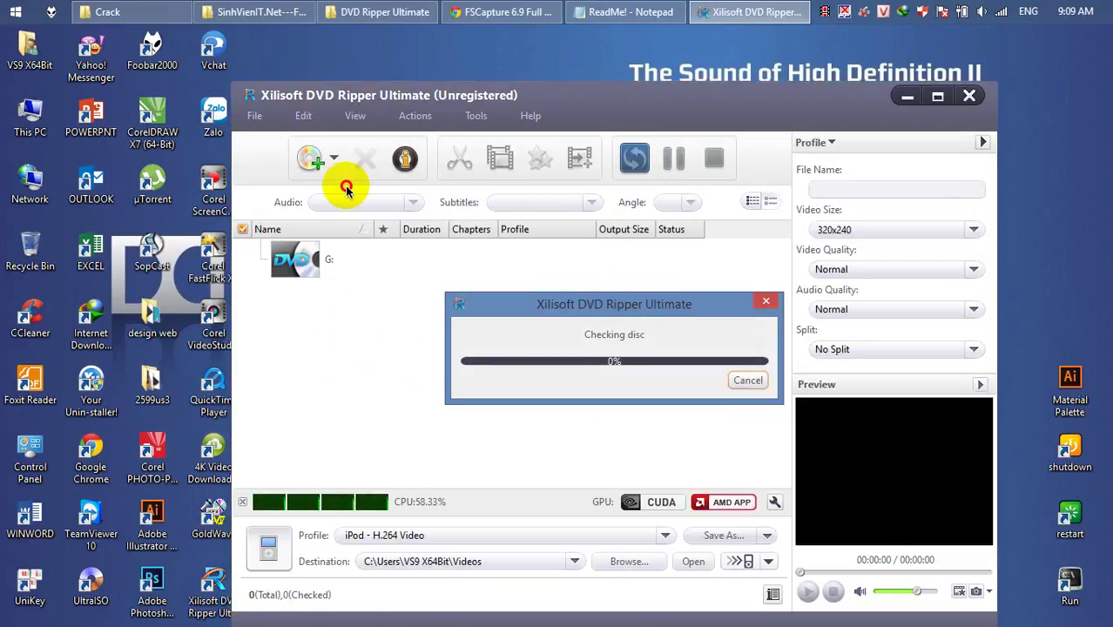
Bring the Crack folder window forward and switch it to This PC
click(163, 11)
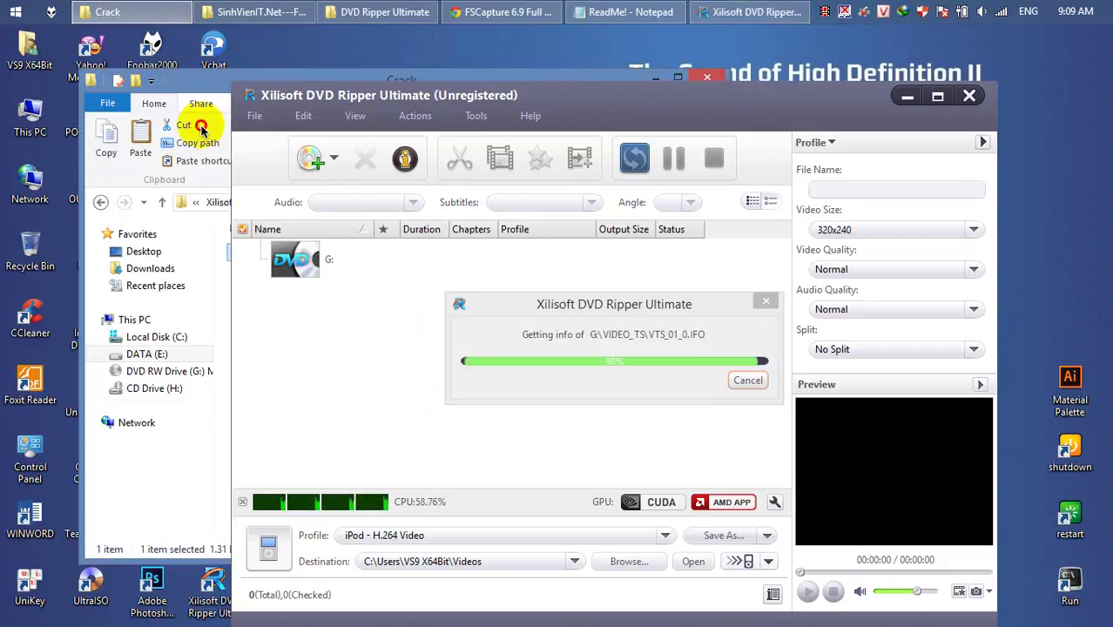
click(203, 103)
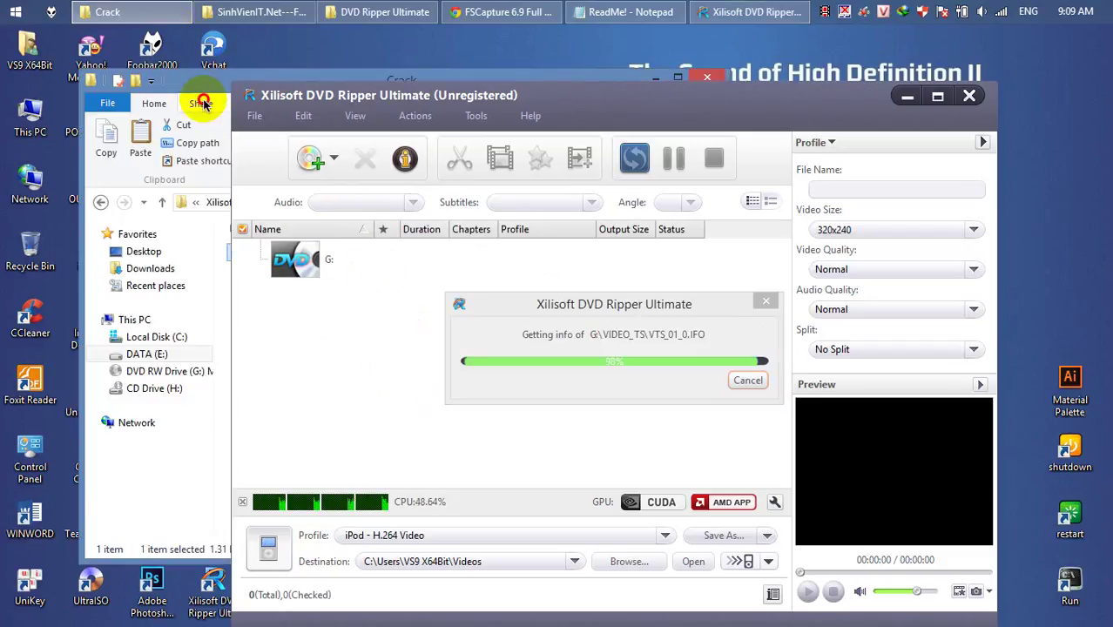
click(141, 320)
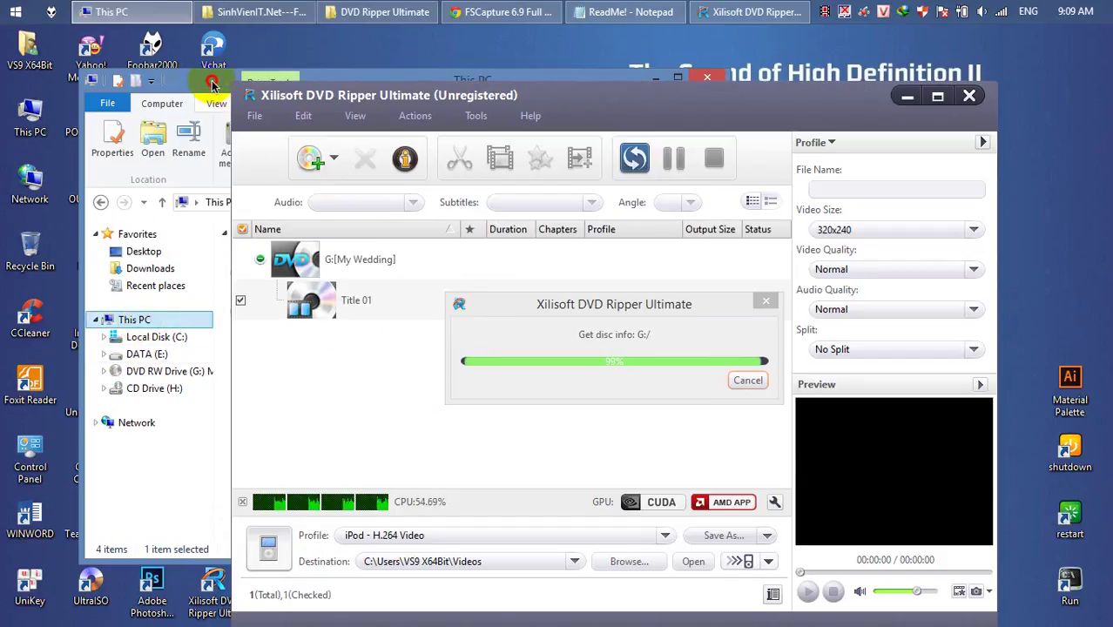
Fill in the registration form of DVD Ripper Ultimate with a user name and license code
click(646, 408)
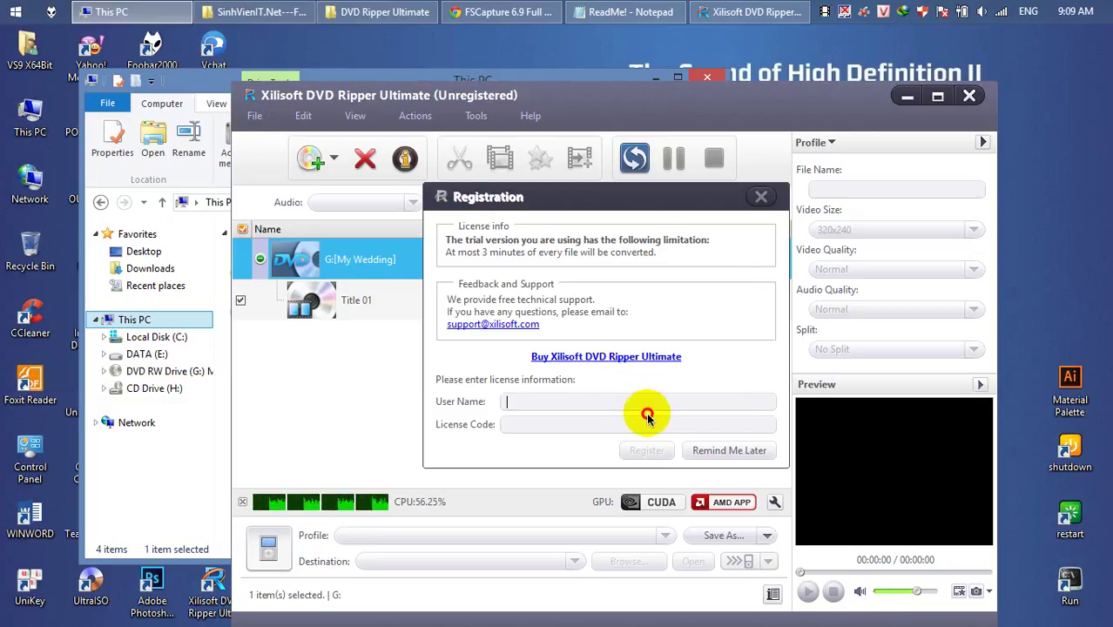
click(566, 406)
drag(566, 406, 442, 407)
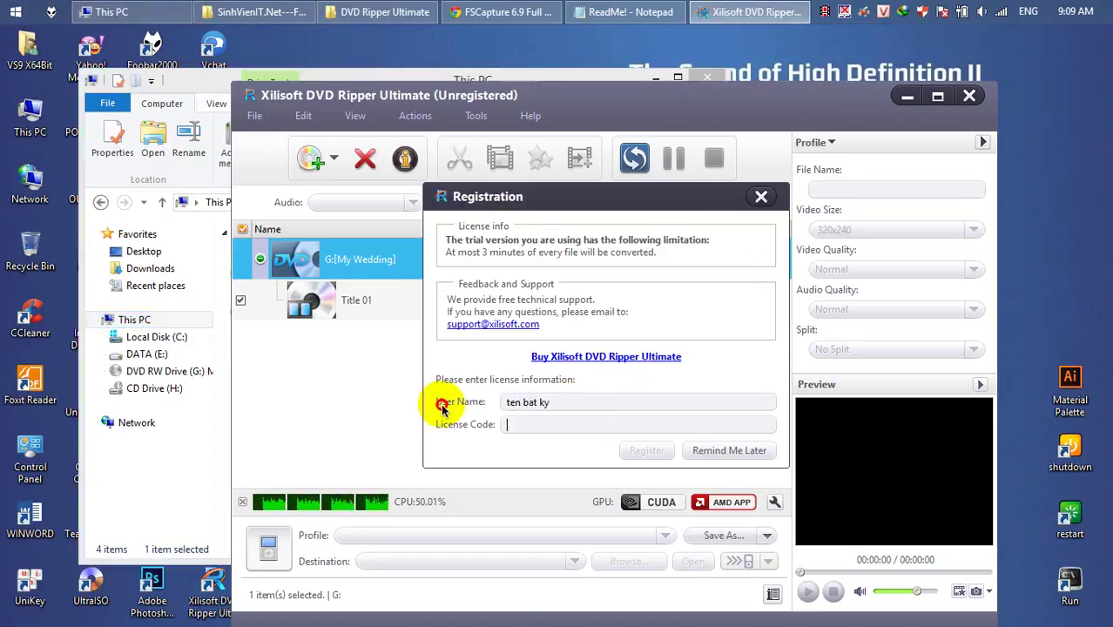
text(ch)
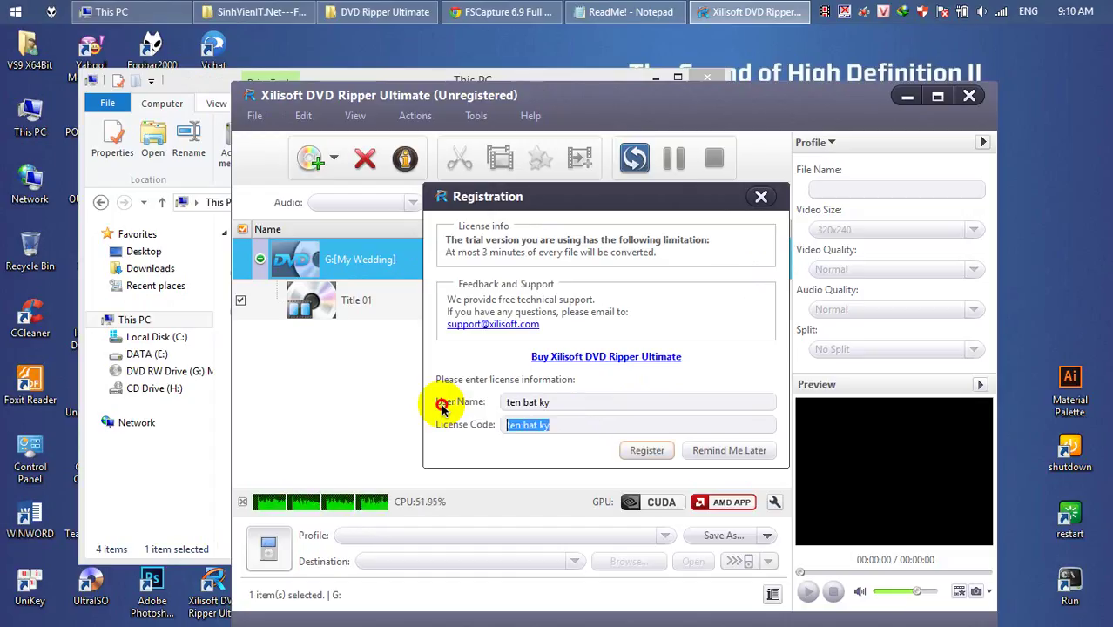
key(BackSpace)
text(bathanh)
drag(549, 401, 410, 401)
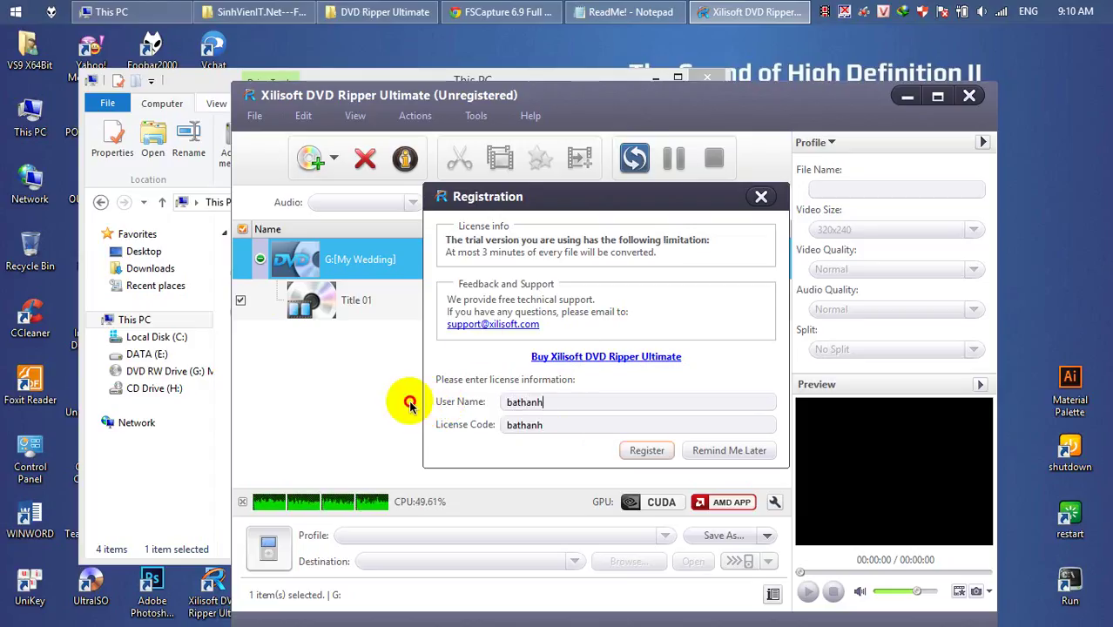
Submit the registration, dismissing its follow-up notices, and select Title 01 of the DVD
click(645, 450)
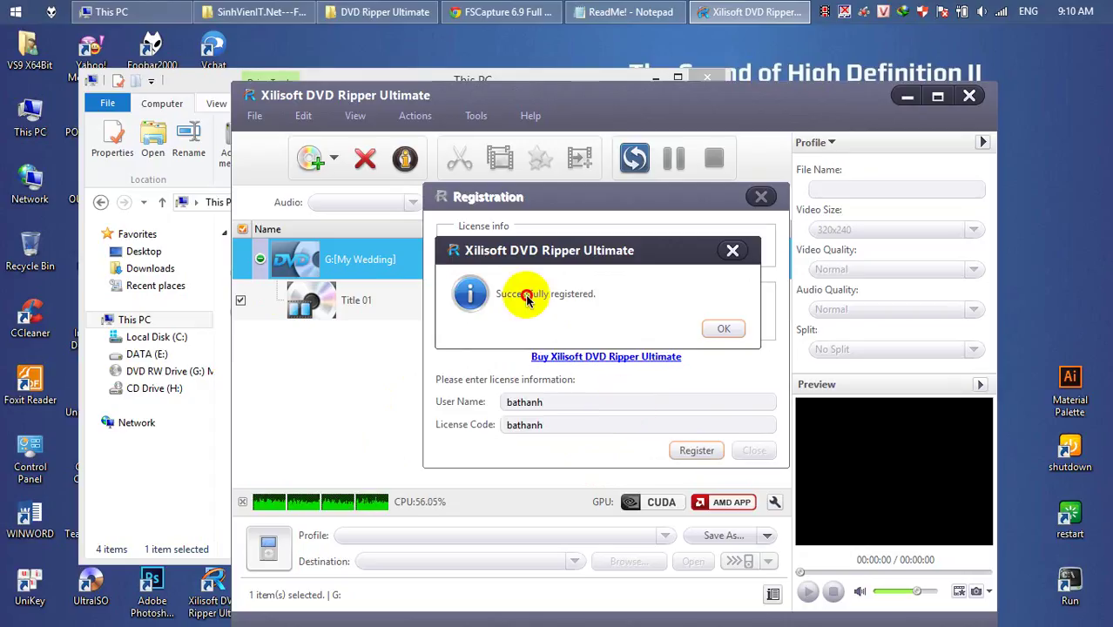
click(717, 329)
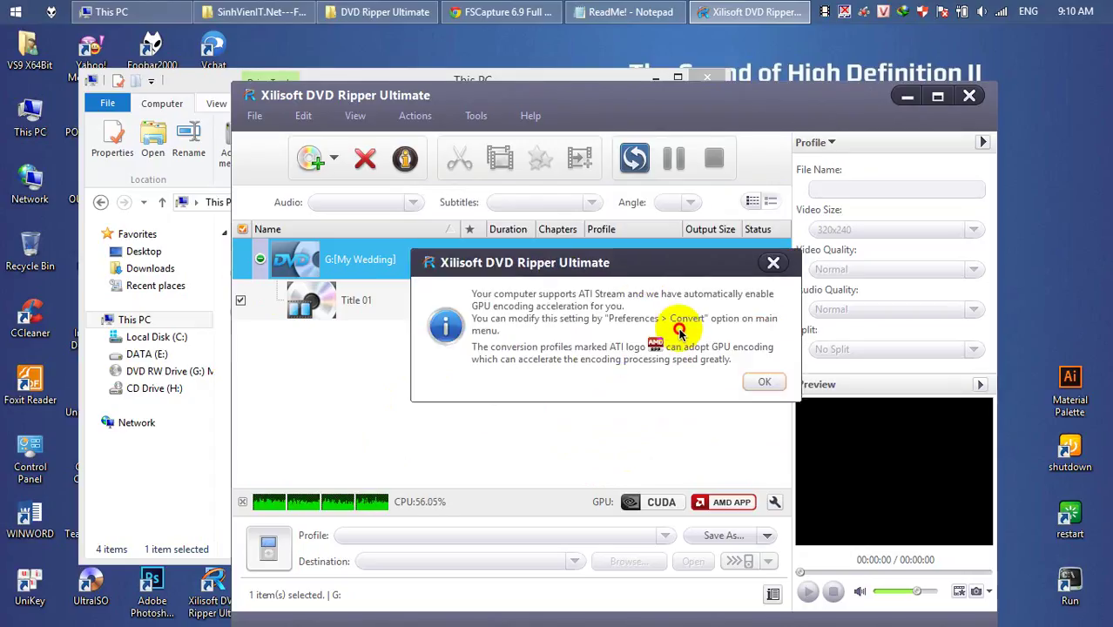
click(756, 381)
click(561, 300)
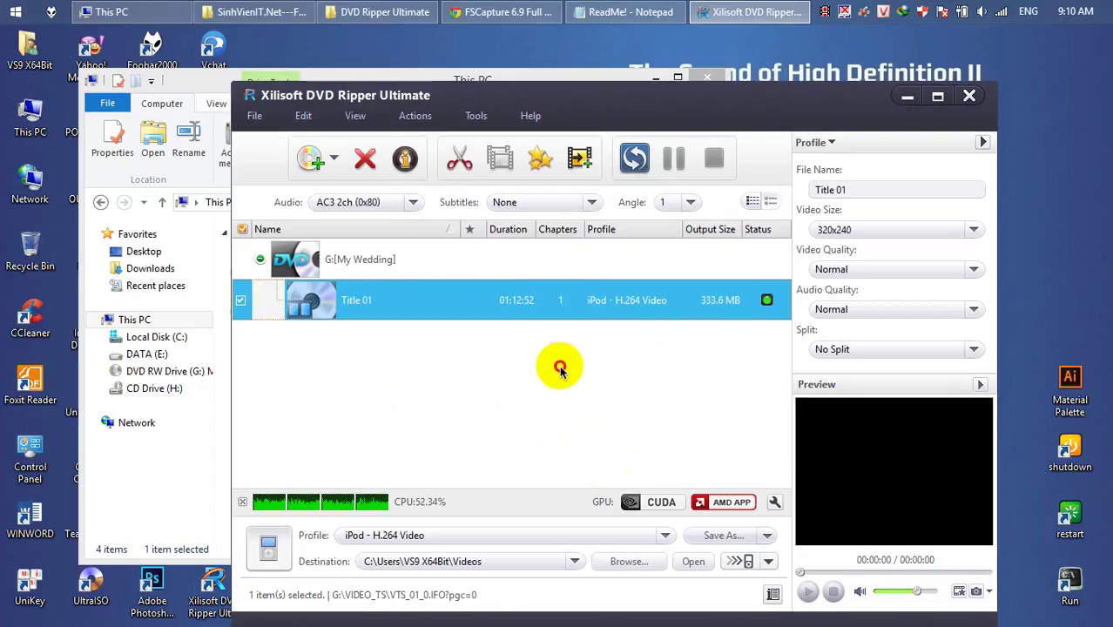
click(661, 537)
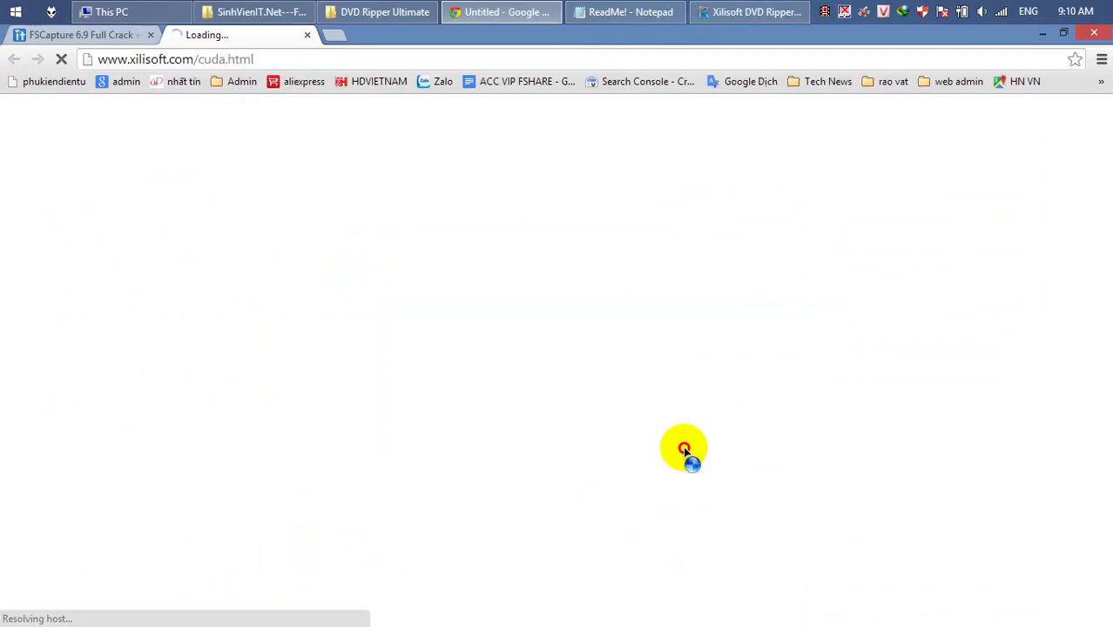
click(308, 36)
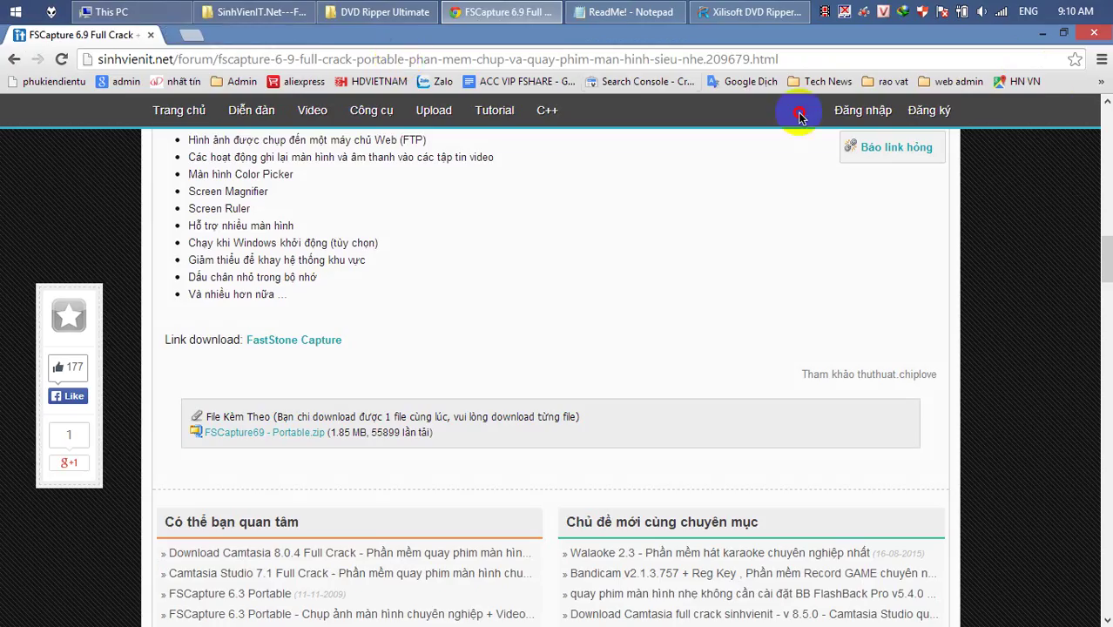
click(1046, 36)
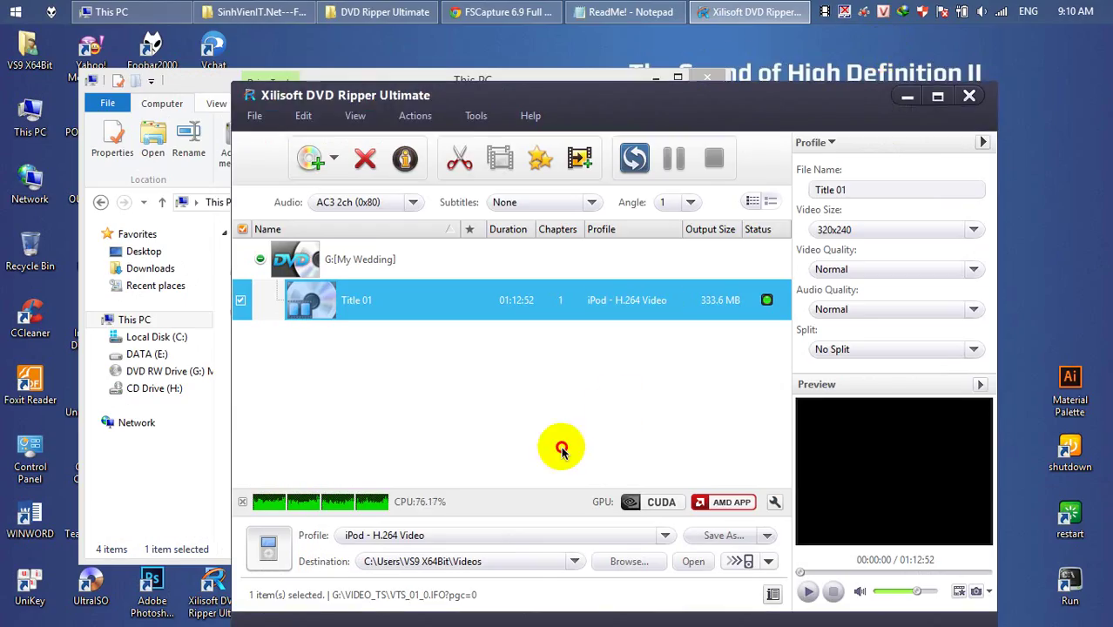
Set the output profile to MP4 - MPEG-4 Video from the General Video Format group and start ripping Title 01
click(604, 559)
click(660, 535)
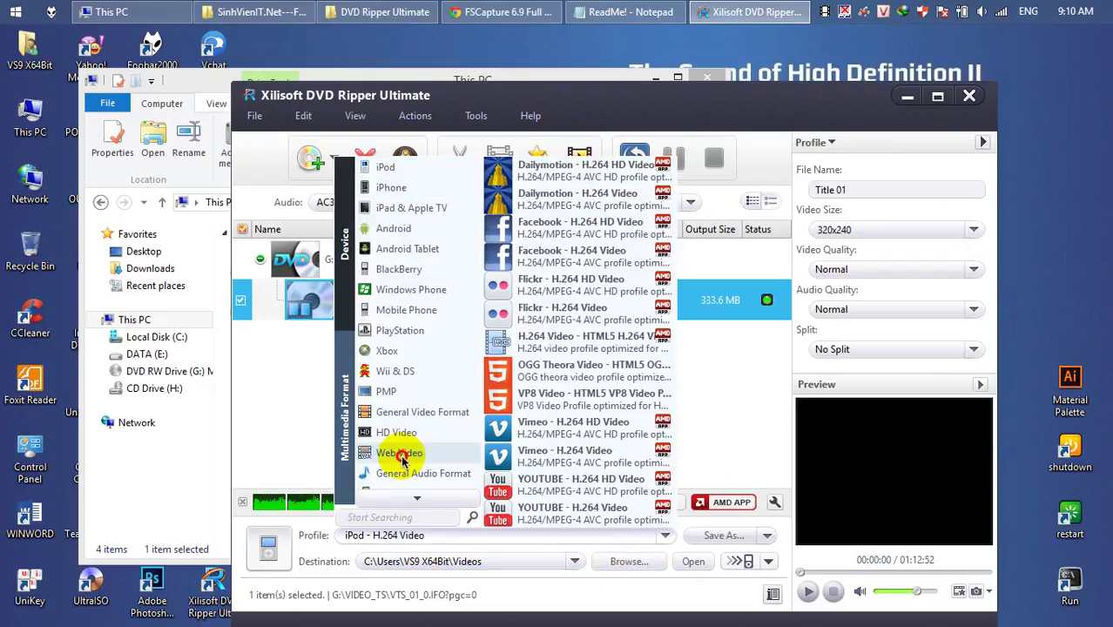
mouse_move(402, 440)
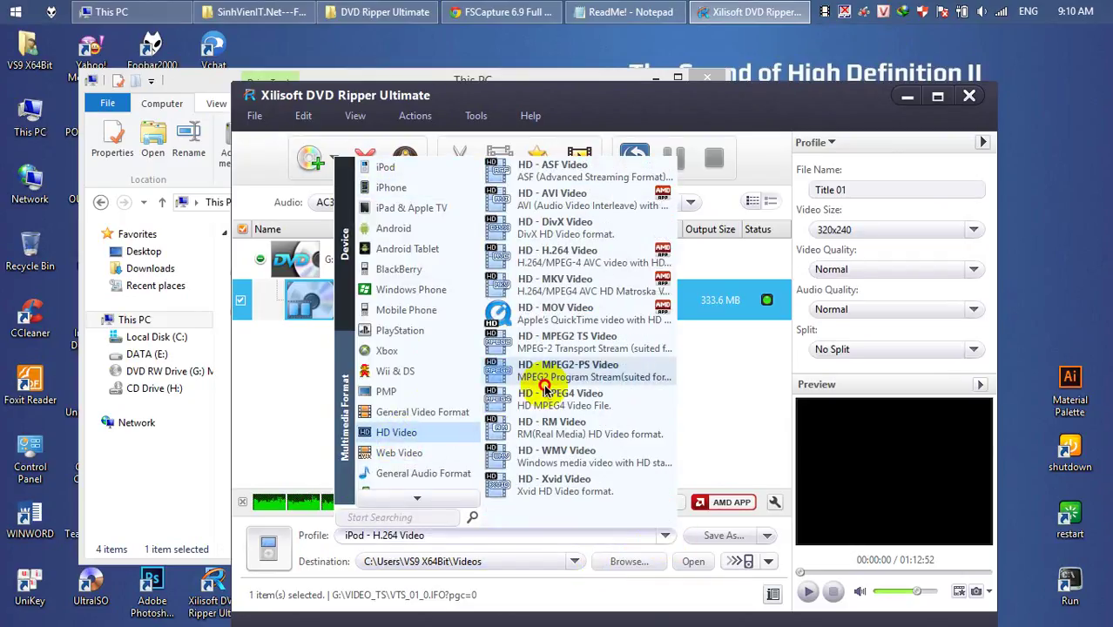
click(399, 412)
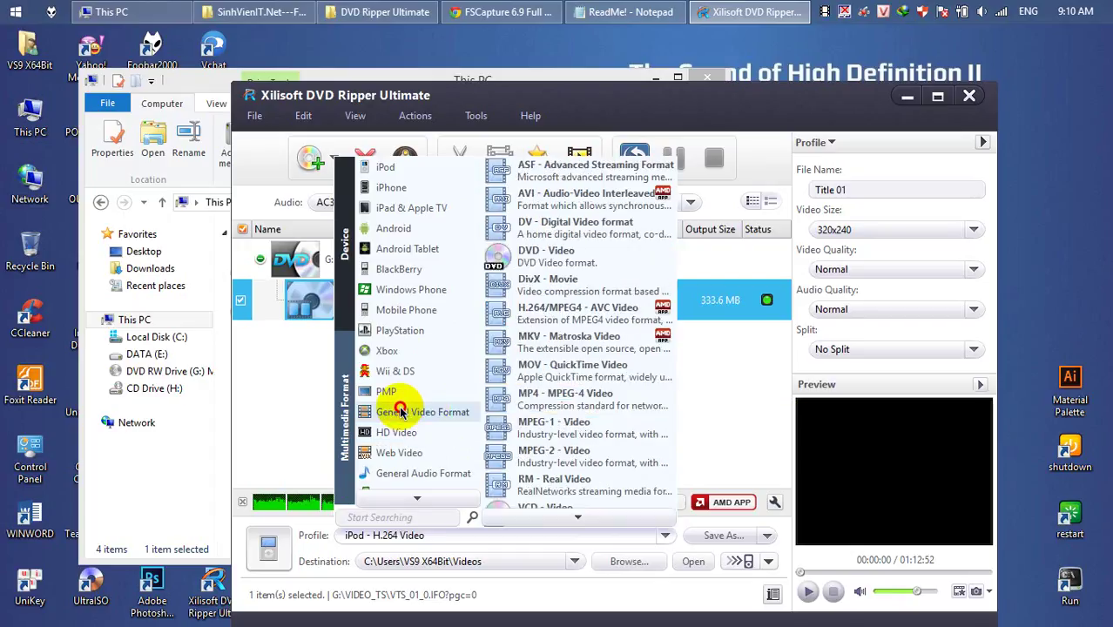
click(576, 400)
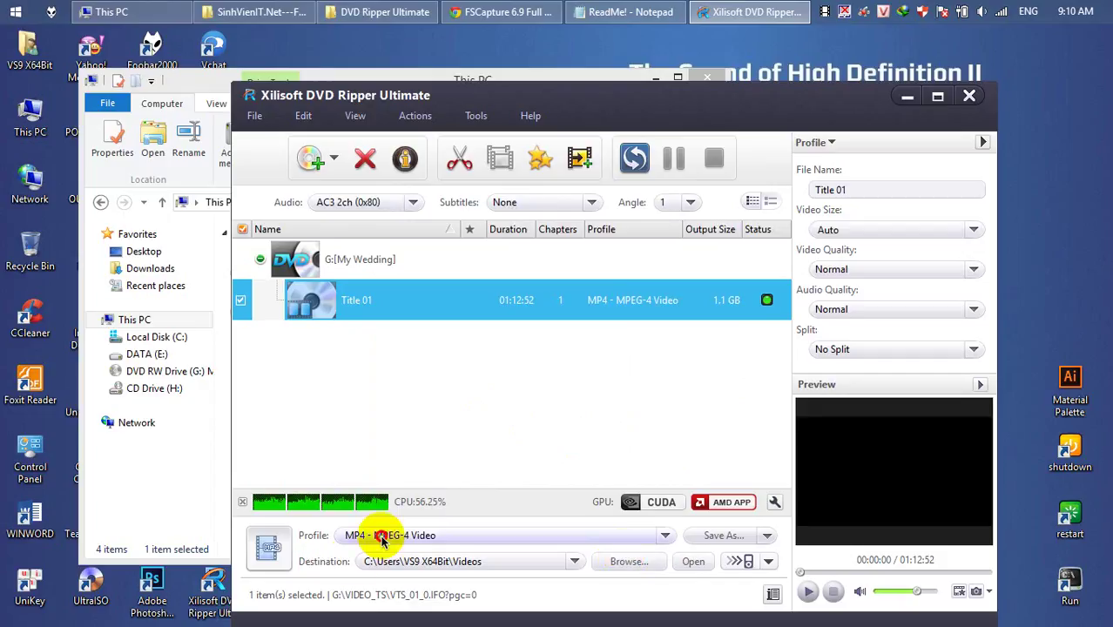
click(633, 160)
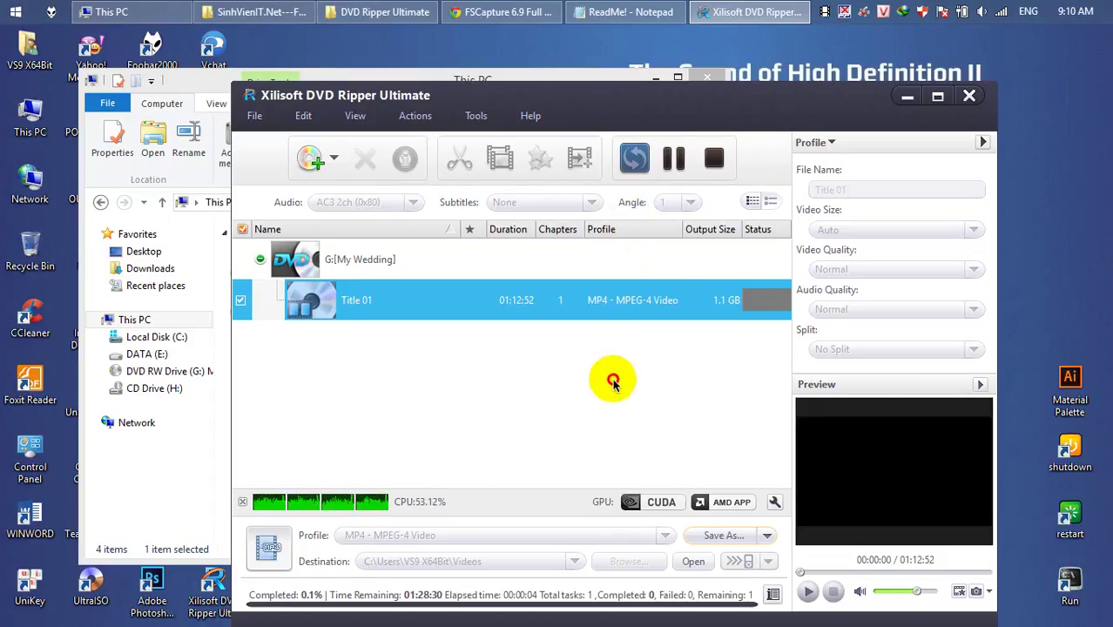
Look at the My Wedding disc in drive G: in This PC, and minimize the This PC window
click(200, 85)
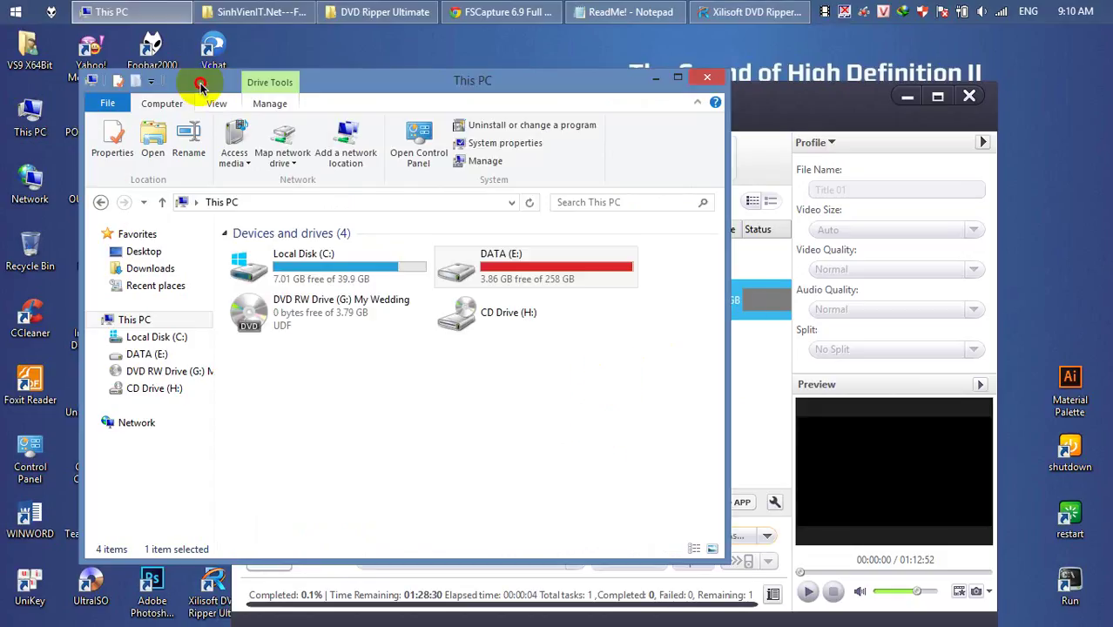
click(318, 318)
click(433, 391)
drag(434, 391, 261, 251)
click(405, 360)
click(351, 319)
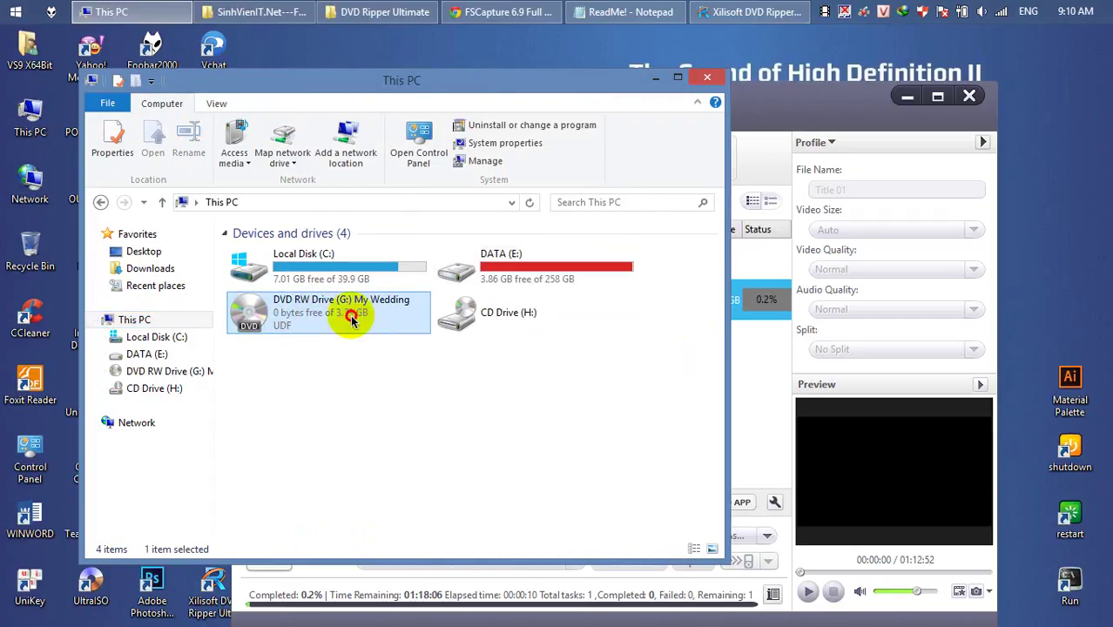
click(343, 305)
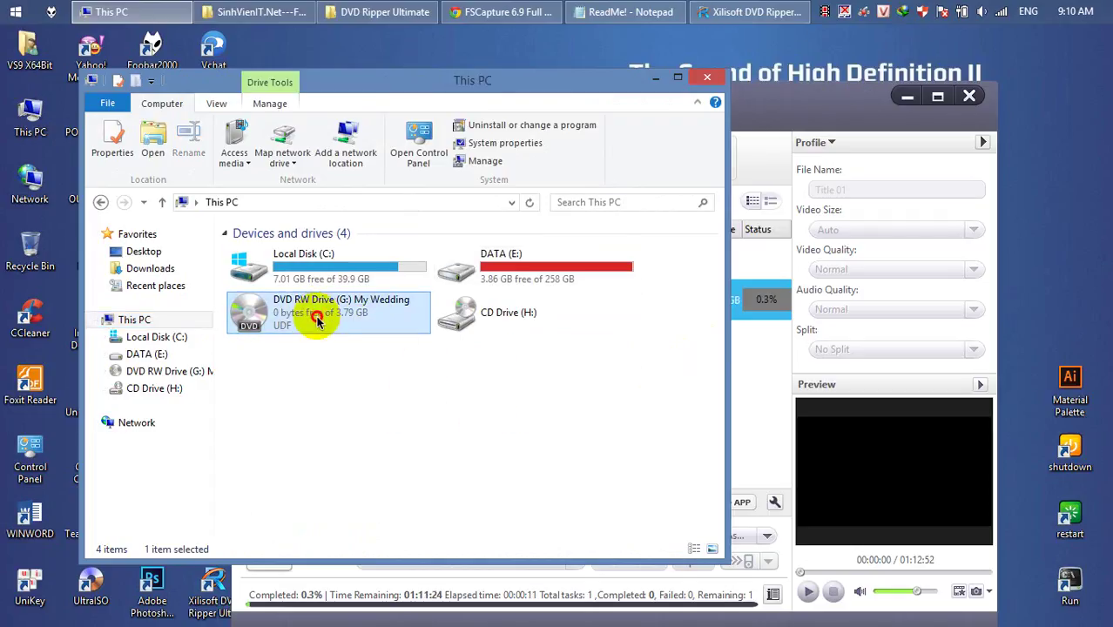
click(655, 78)
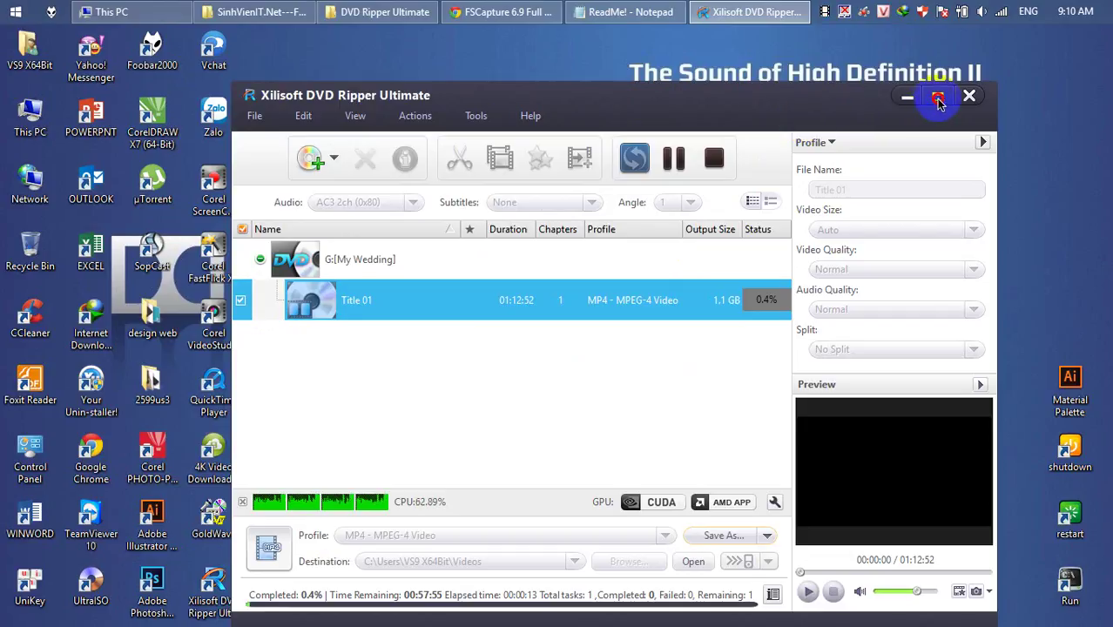
Maximize the ripper window, stop the ripping with unfinished files deleted, and close the program
click(936, 98)
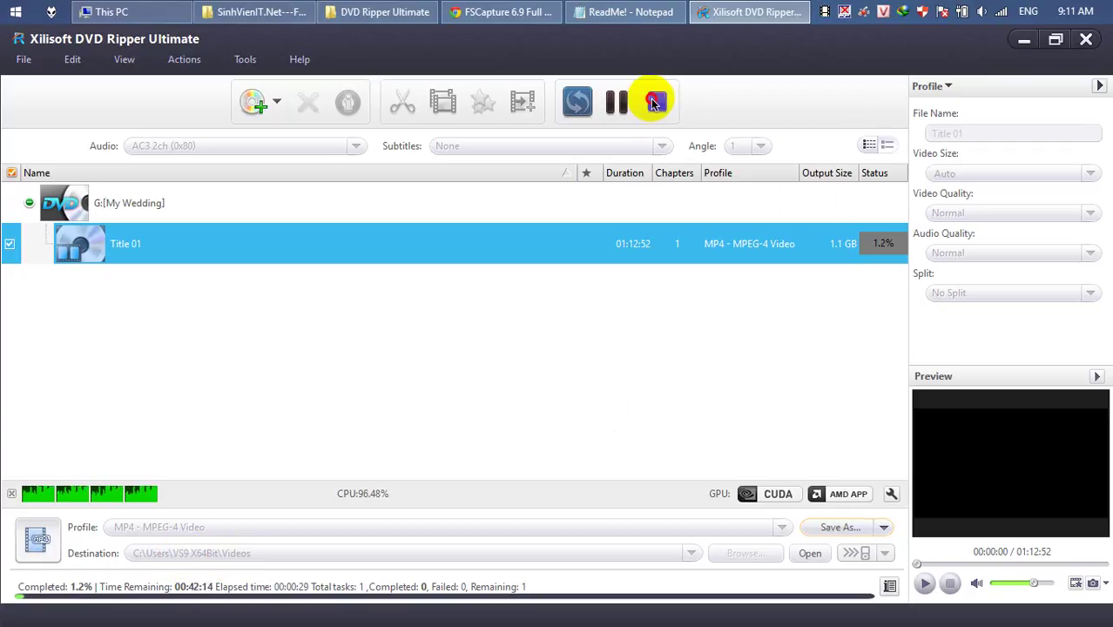
click(656, 103)
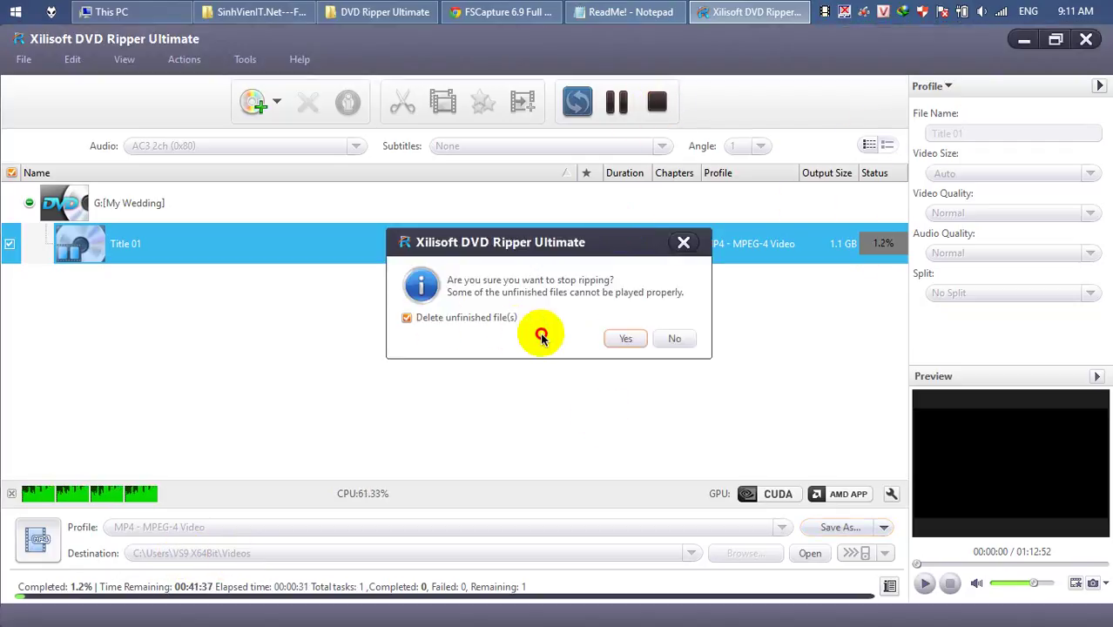
click(617, 338)
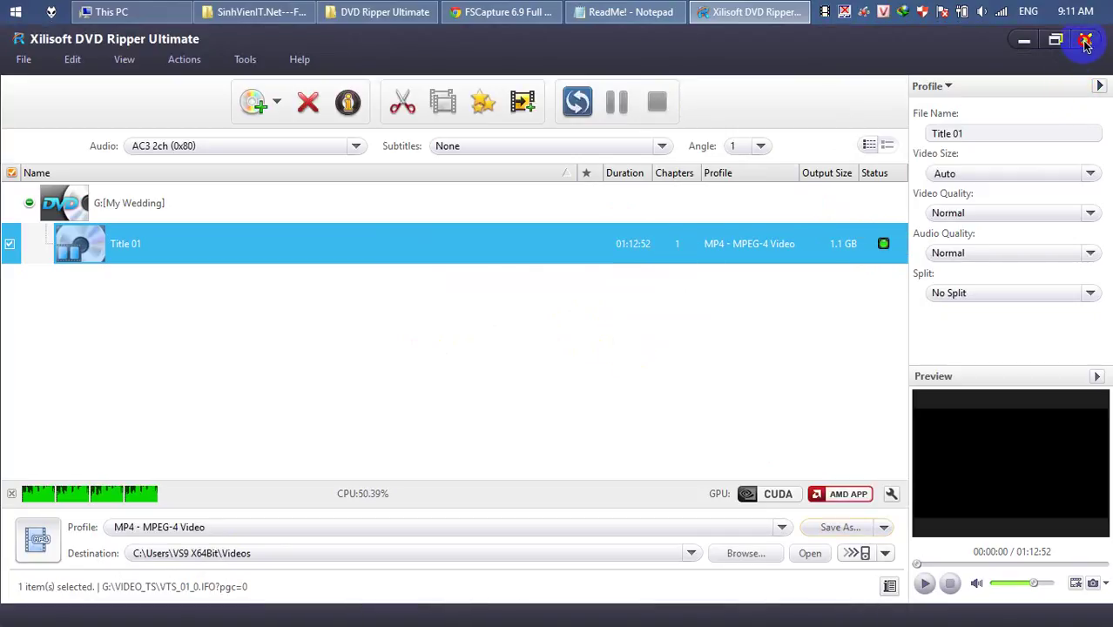
click(1085, 40)
Open This PC and eject the My Wedding disc from DVD drive G:
double_click(30, 111)
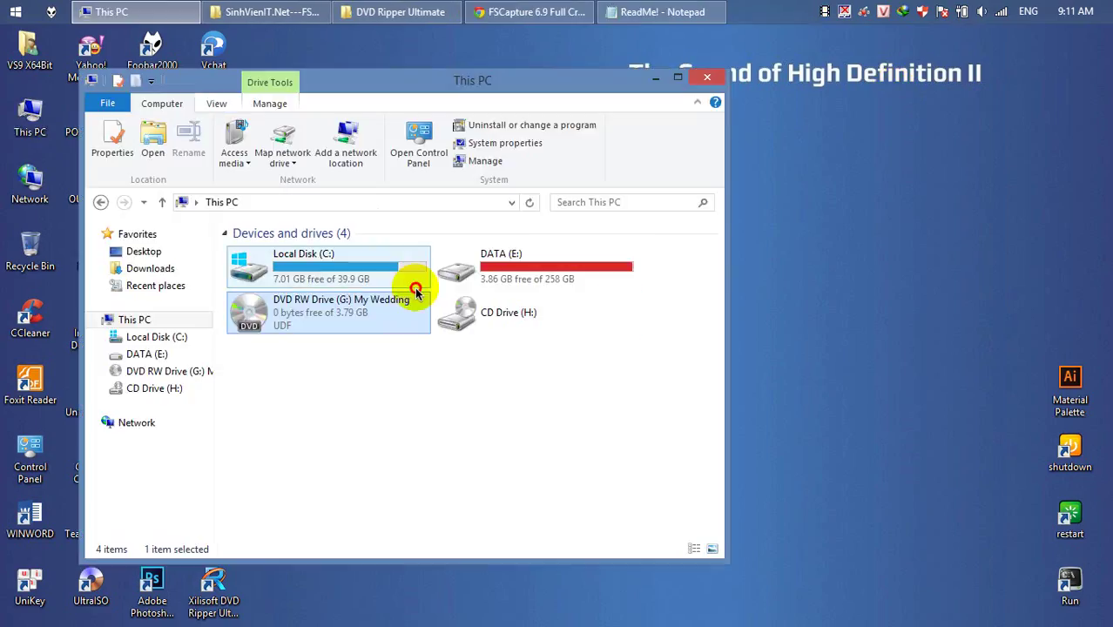
right_click(287, 324)
click(326, 525)
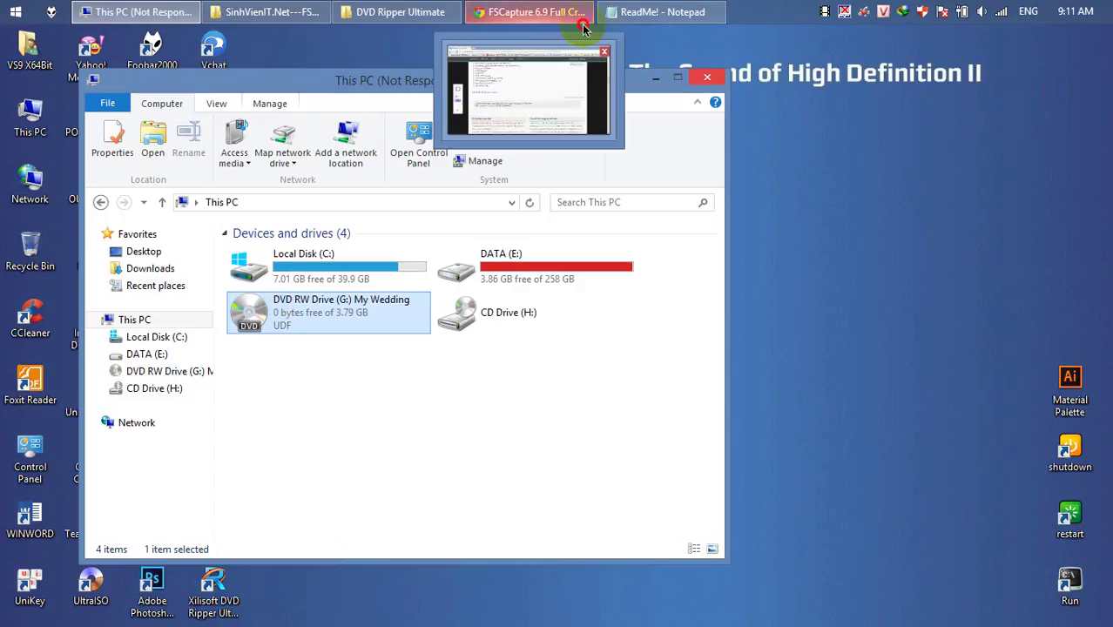
Close the ReadMe! file in Notepad without saving its changes
click(664, 11)
click(1041, 259)
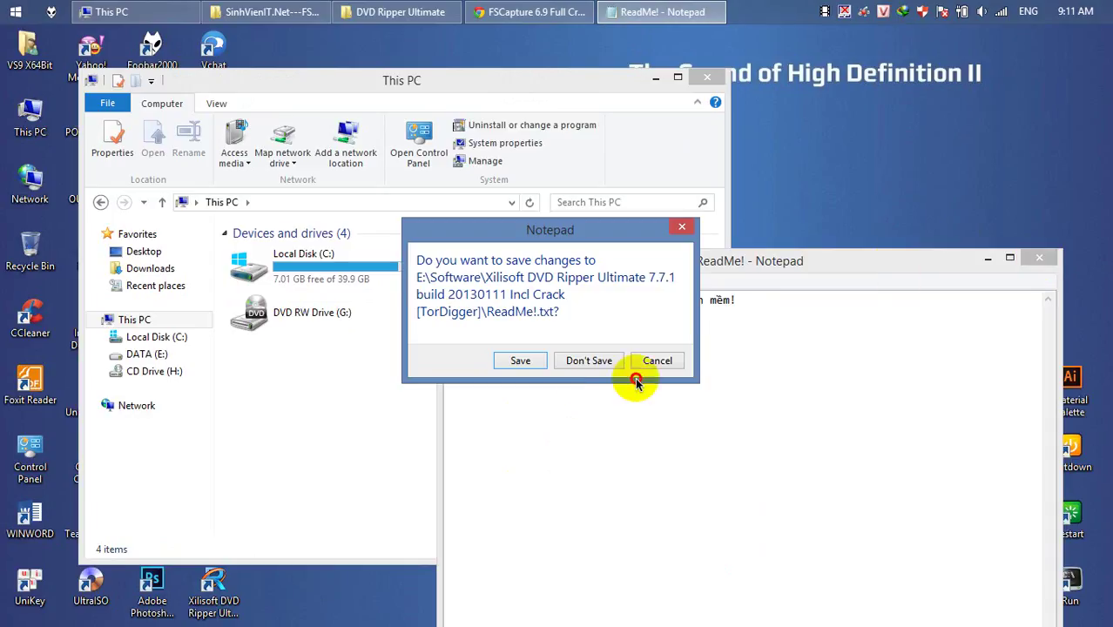
click(574, 361)
Switch to Chrome, replace the FSCapture forum tab with a new one, and open hanoiphukien.vn in it
click(534, 12)
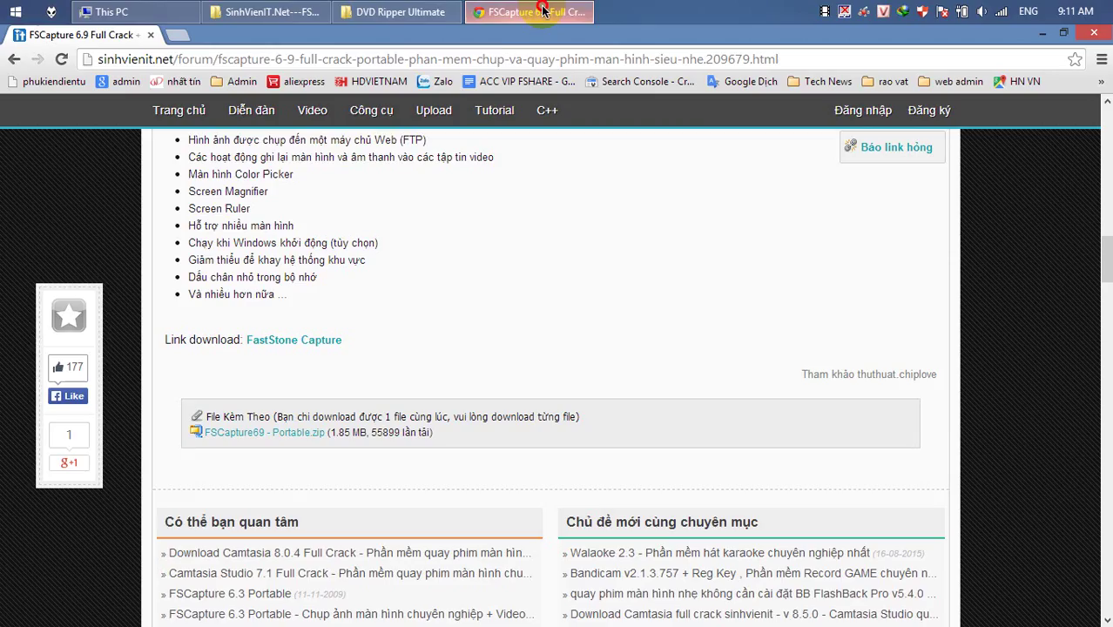
click(174, 37)
click(152, 36)
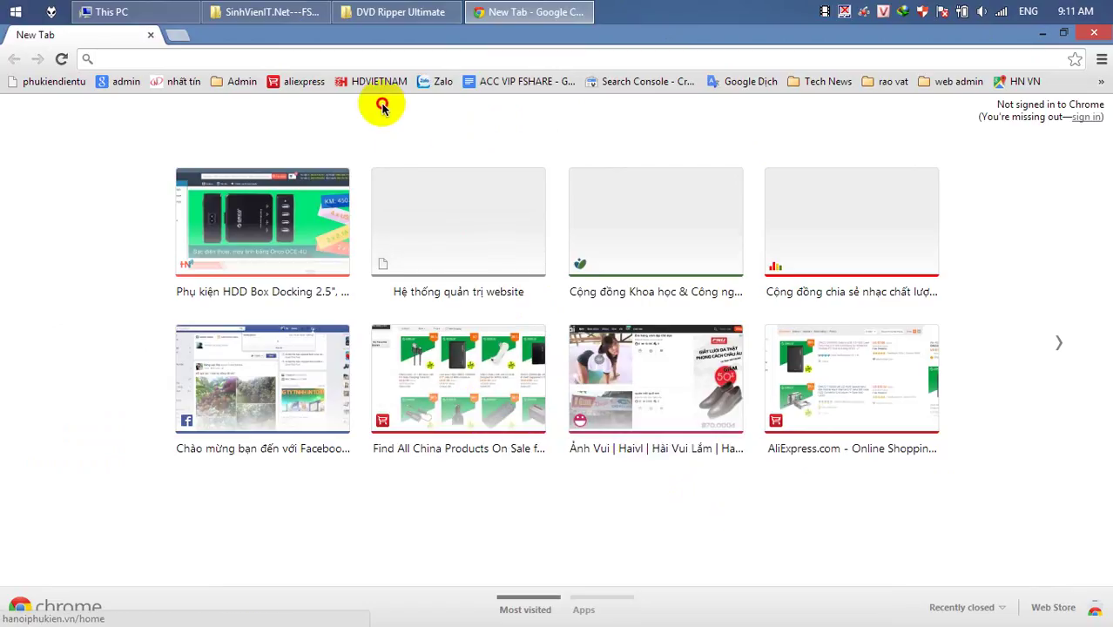
click(242, 82)
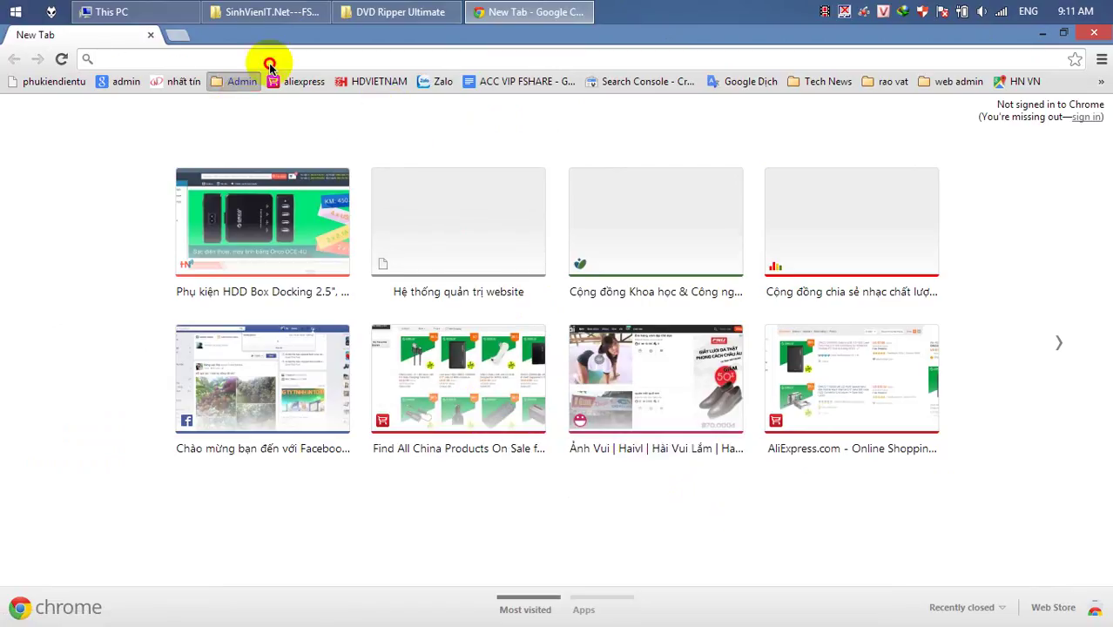
click(241, 108)
Close the SinhVienIT.Net---FSCapture69 - Portable folder window
mouse_move(270, 12)
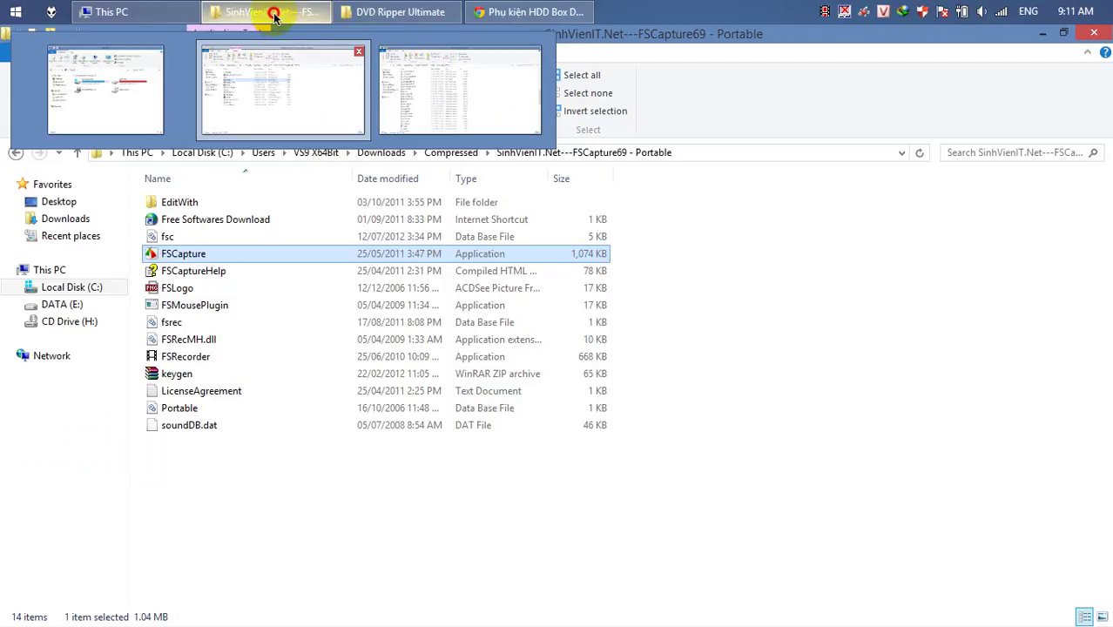
right_click(270, 13)
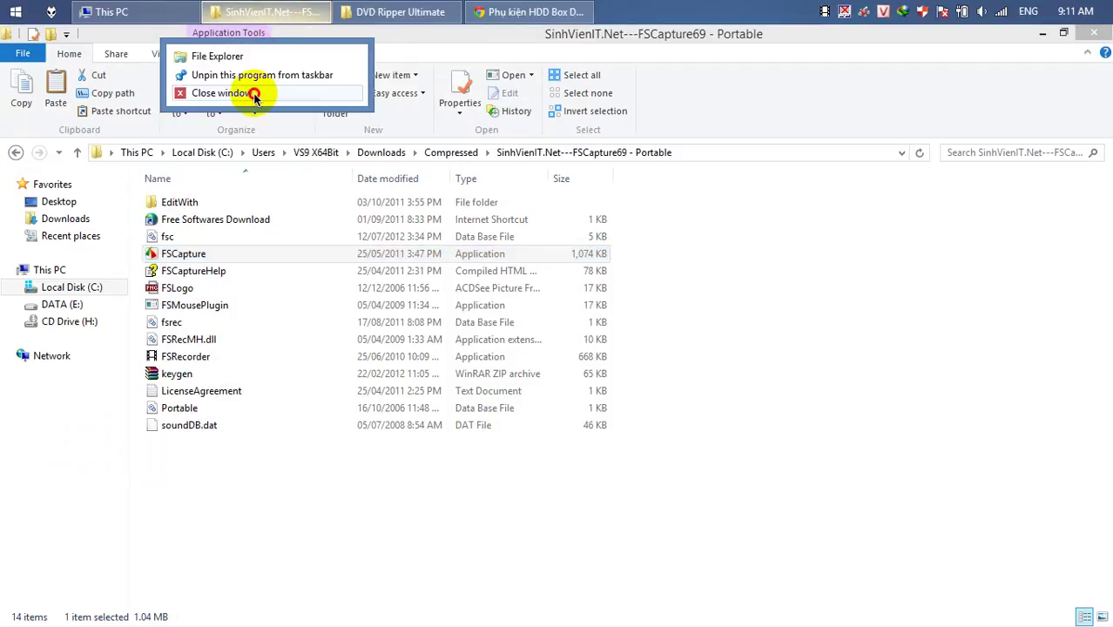
click(253, 94)
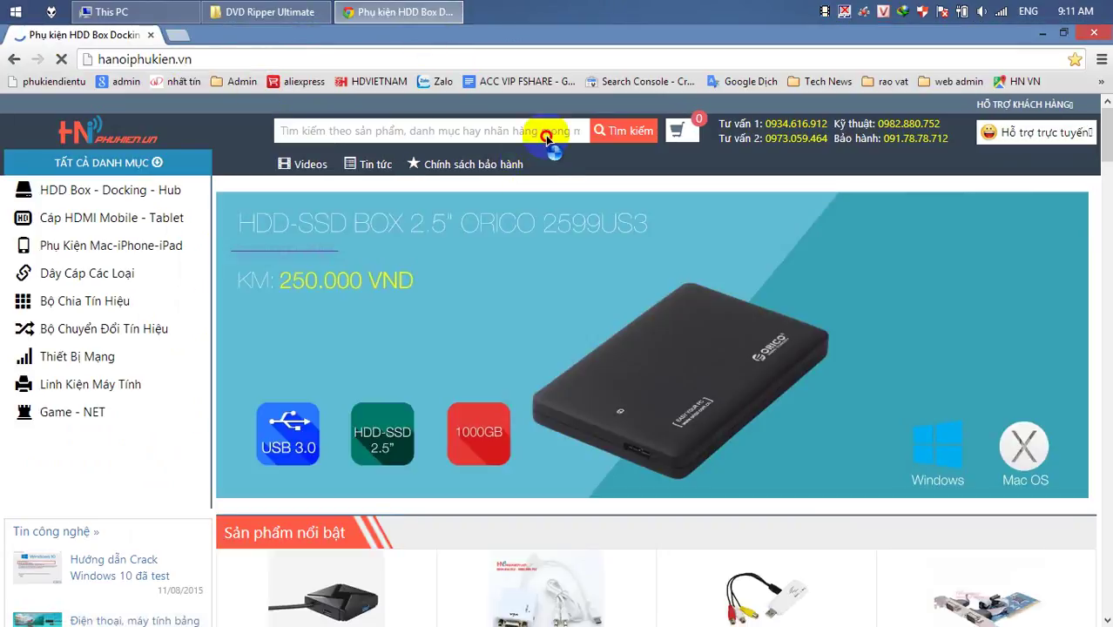